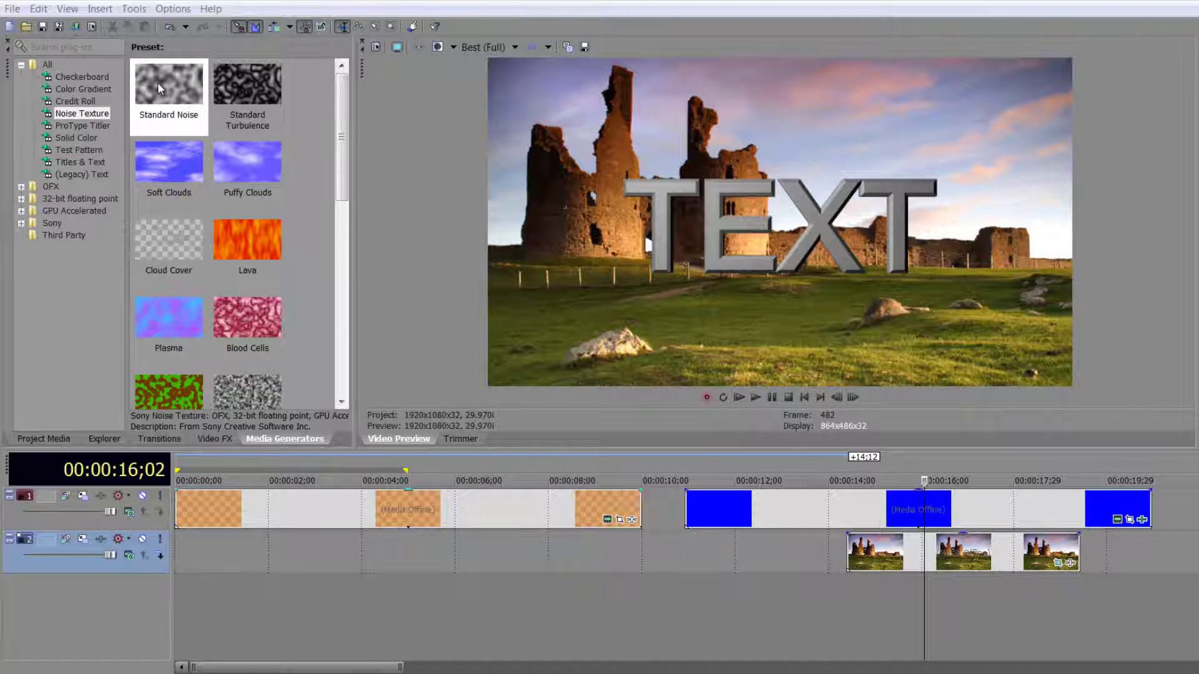
- Place the Standard Noise texture above the castle photo and set its track compositing to Add
{"action": "left_click_drag", "start_coordinate": [157, 83], "coordinate": [242, 555]}
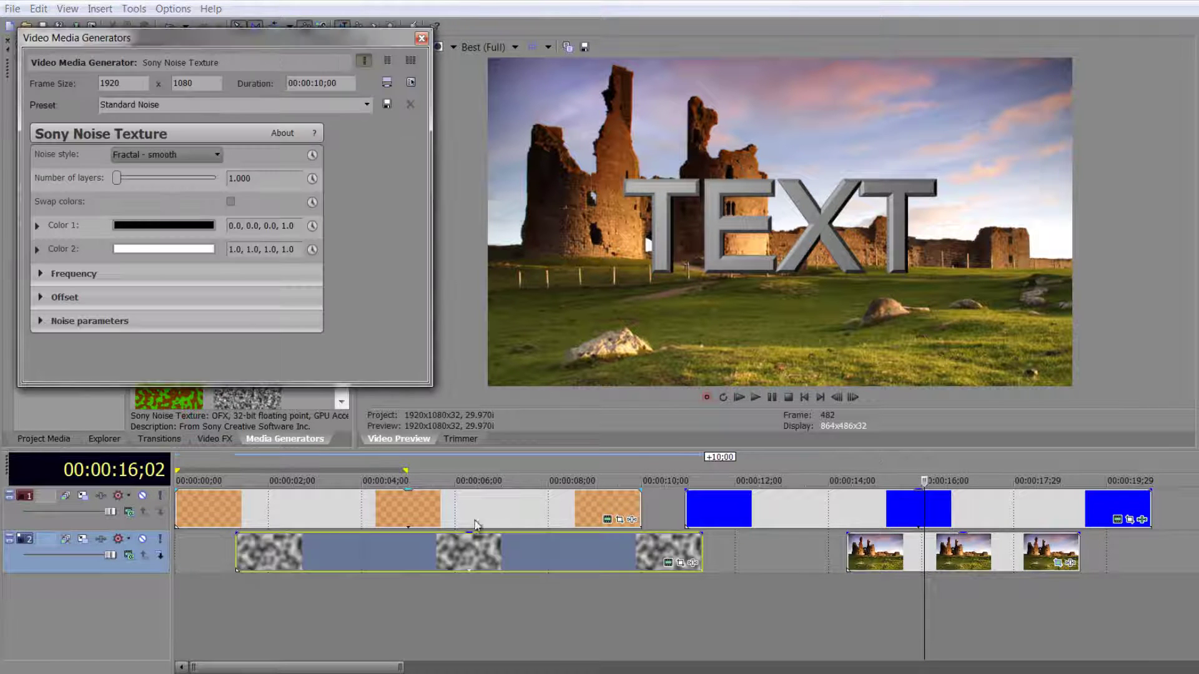
{"action": "left_click", "coordinate": [477, 512]}
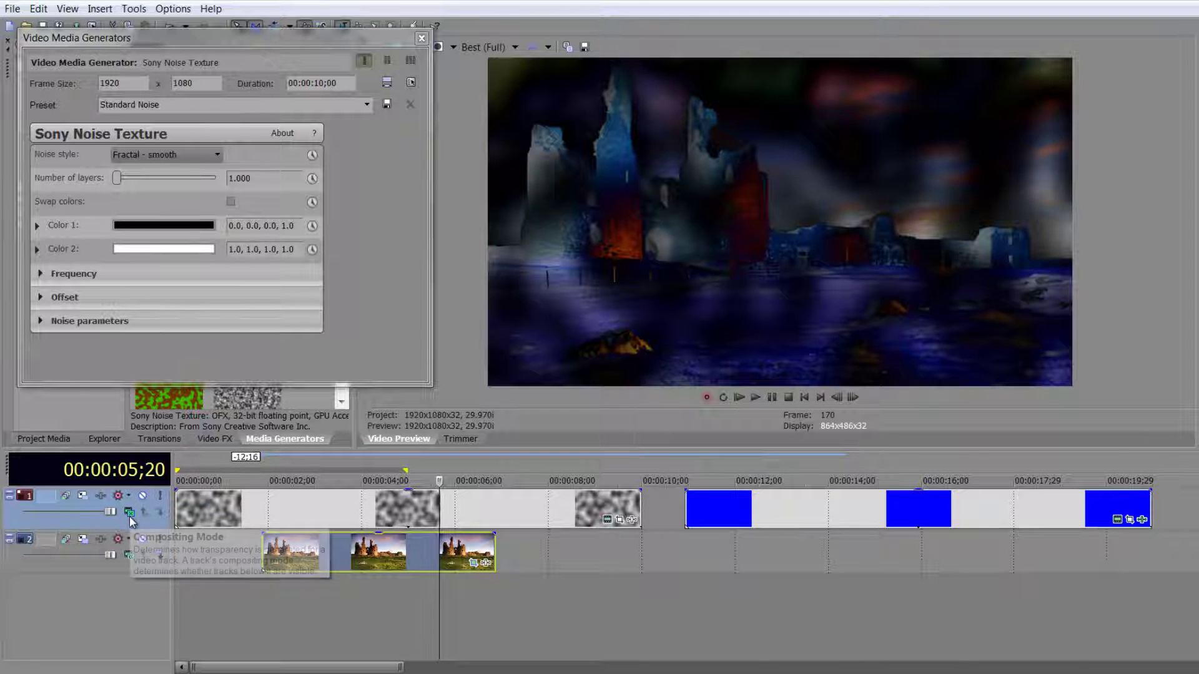
{"action": "left_click", "coordinate": [130, 516]}
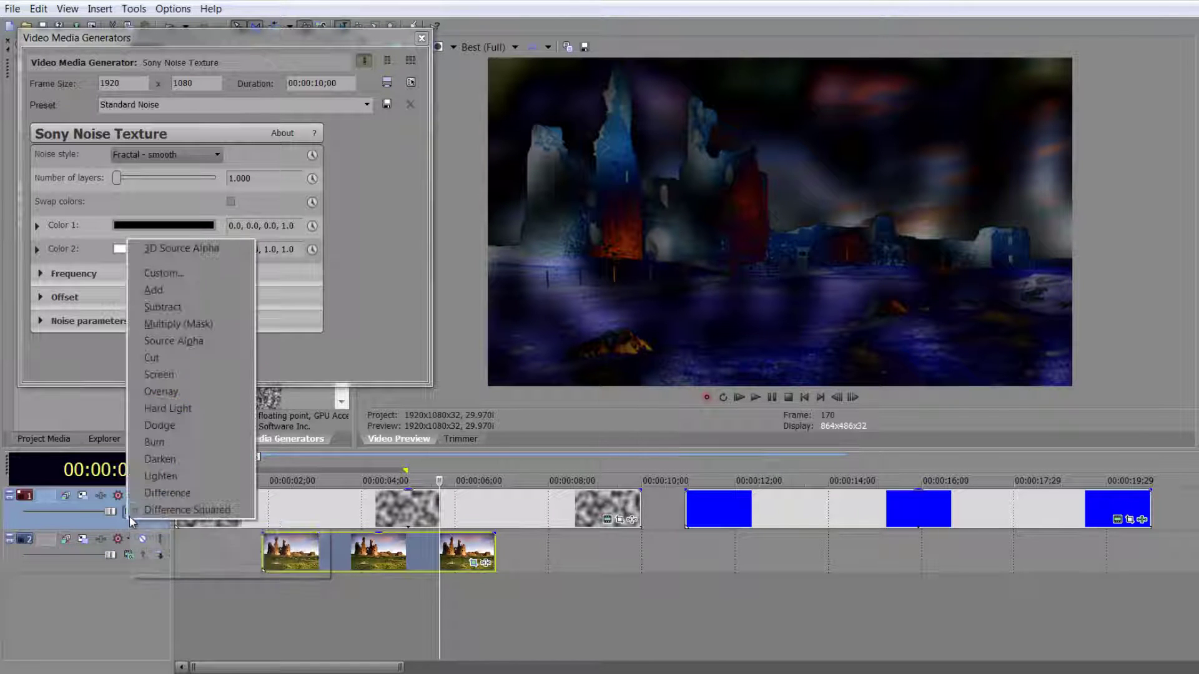
{"action": "left_click", "coordinate": [170, 291]}
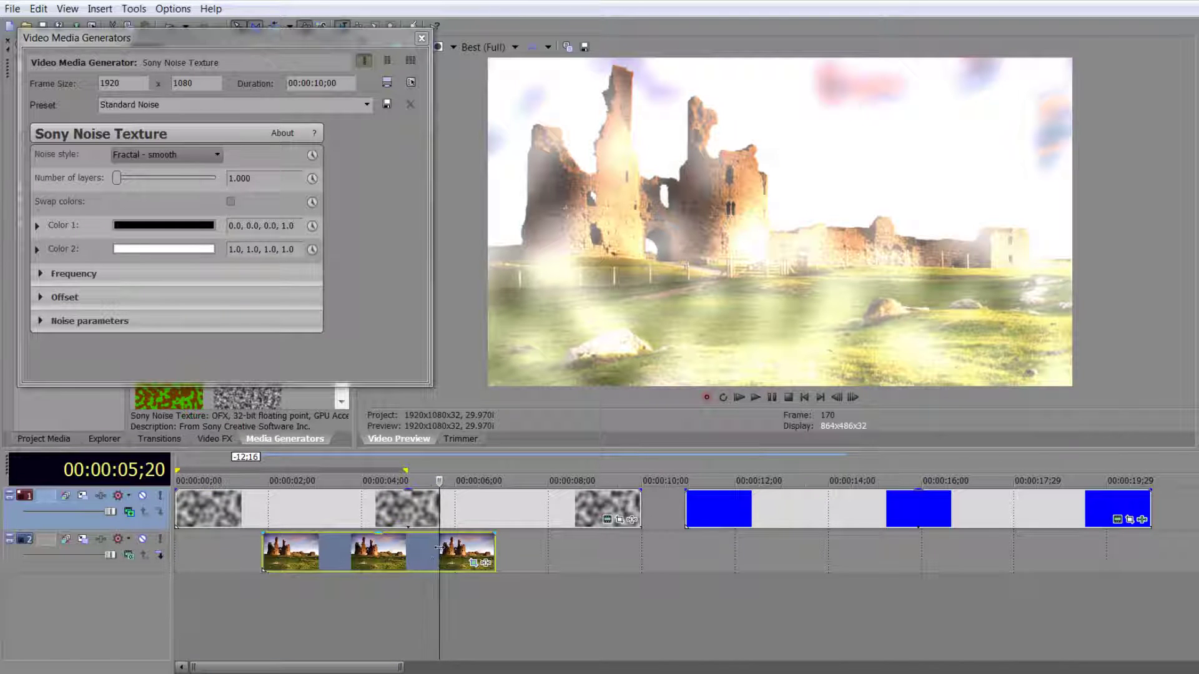
{"action": "mouse_move", "coordinate": [440, 582]}
{"action": "left_mouse_down"}
{"action": "mouse_move", "coordinate": [273, 585]}
{"action": "mouse_move", "coordinate": [531, 587]}
{"action": "mouse_move", "coordinate": [317, 590]}
{"action": "mouse_move", "coordinate": [480, 591]}
{"action": "mouse_move", "coordinate": [454, 591]}
{"action": "left_mouse_up"}
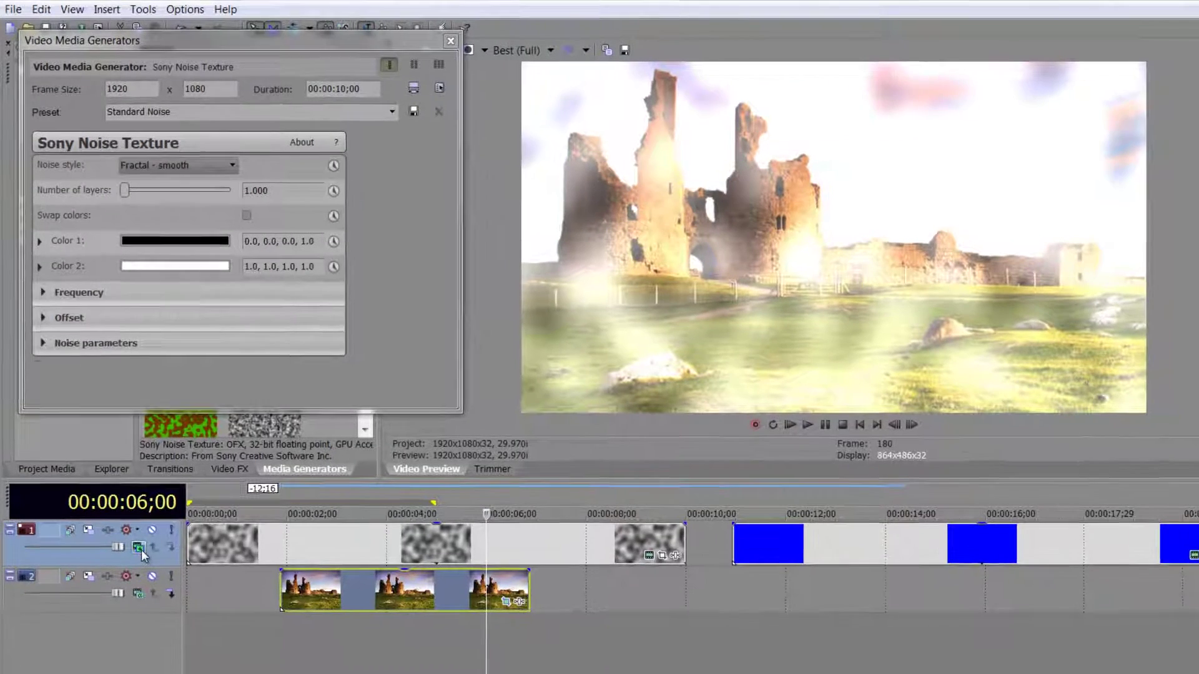
- Switch the noise to Rings style, try up to 5 layers, then settle back on 1 layer
{"action": "left_click", "coordinate": [129, 511]}
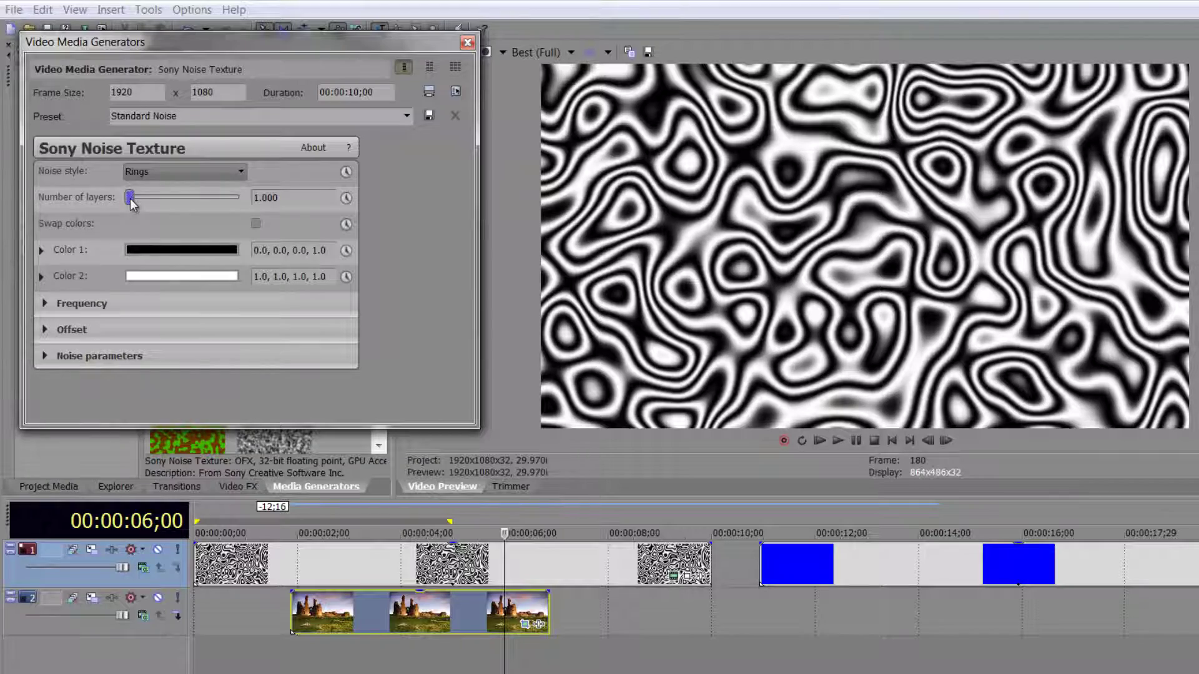
{"action": "mouse_move", "coordinate": [129, 198]}
{"action": "left_mouse_down"}
{"action": "mouse_move", "coordinate": [222, 197]}
{"action": "mouse_move", "coordinate": [111, 208]}
{"action": "left_mouse_up"}
{"action": "left_click_drag", "start_coordinate": [131, 198], "coordinate": [264, 204]}
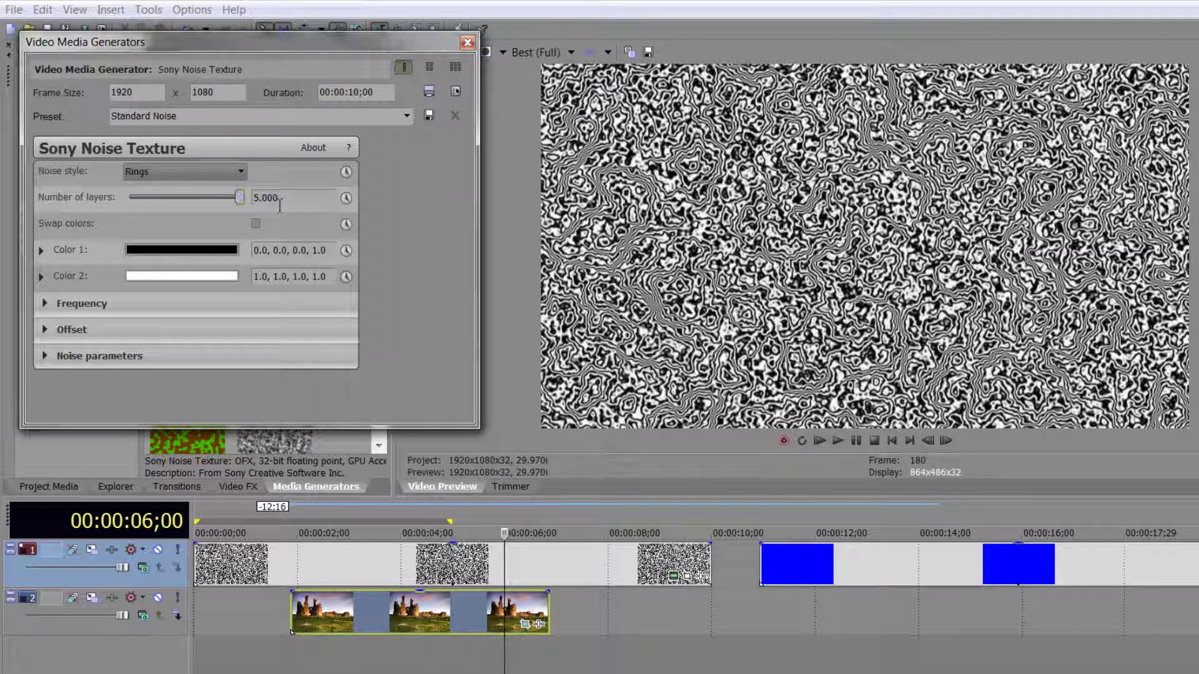
{"action": "left_click_drag", "start_coordinate": [241, 198], "coordinate": [100, 201]}
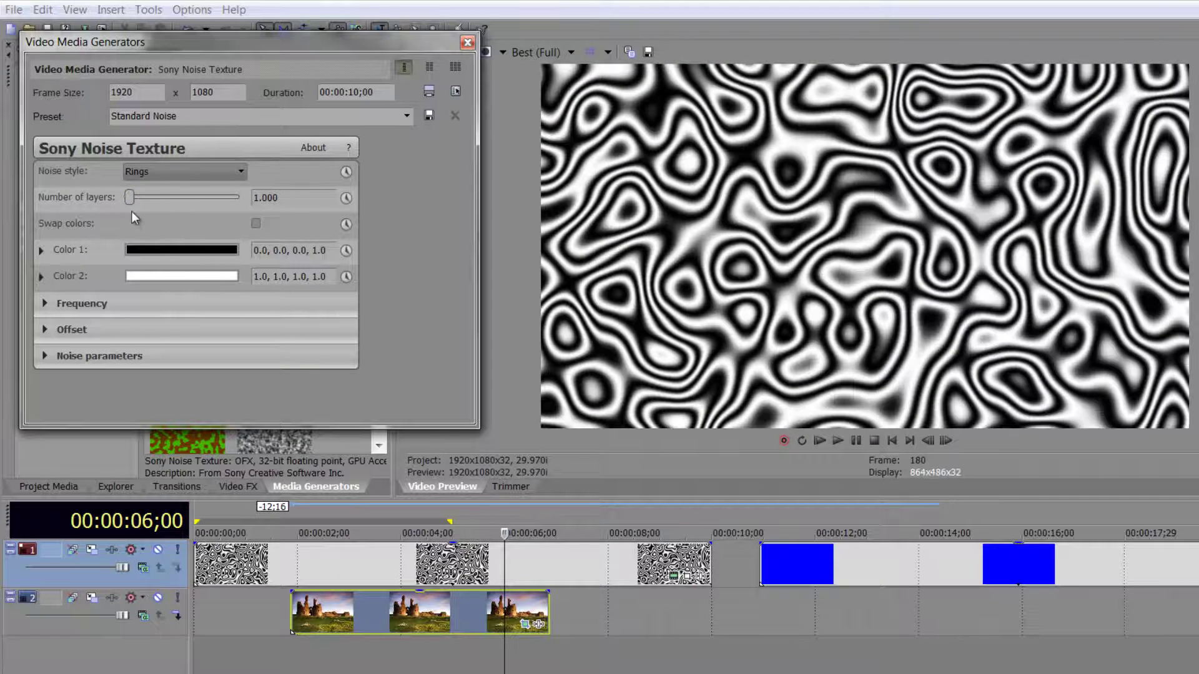
- Try swapping the noise colours and a red Color 1, then restore the original black
{"action": "left_click", "coordinate": [256, 222]}
{"action": "left_click", "coordinate": [256, 222]}
{"action": "left_click", "coordinate": [151, 245]}
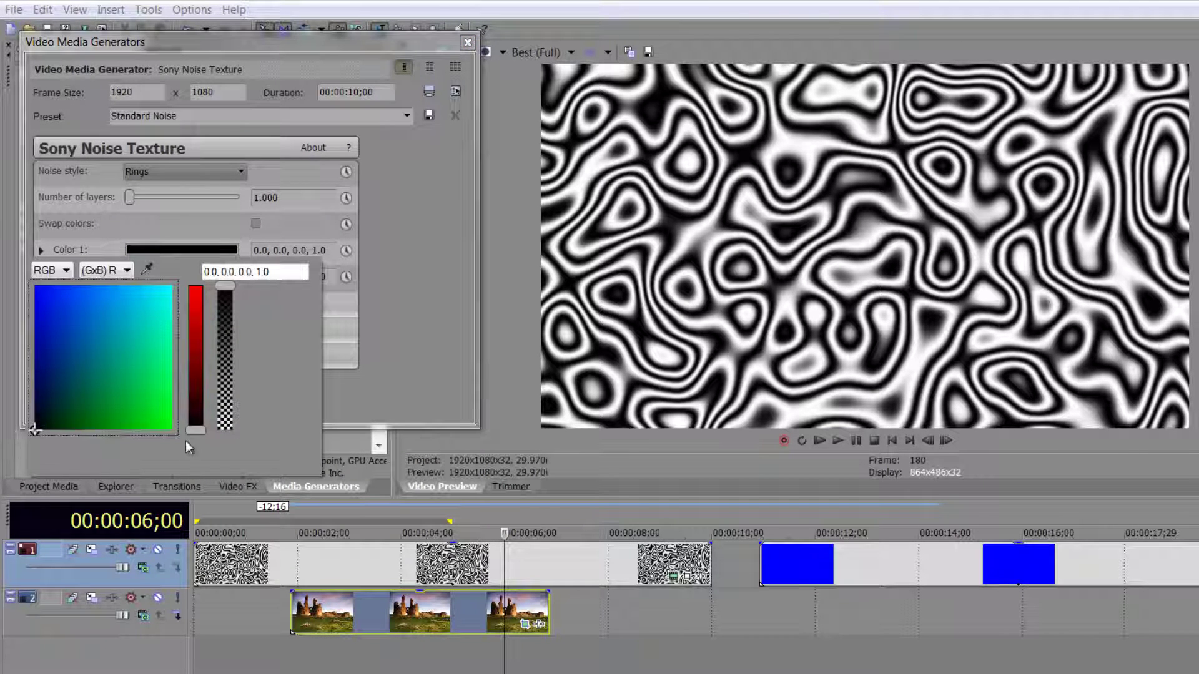
{"action": "left_click_drag", "start_coordinate": [189, 427], "coordinate": [189, 489]}
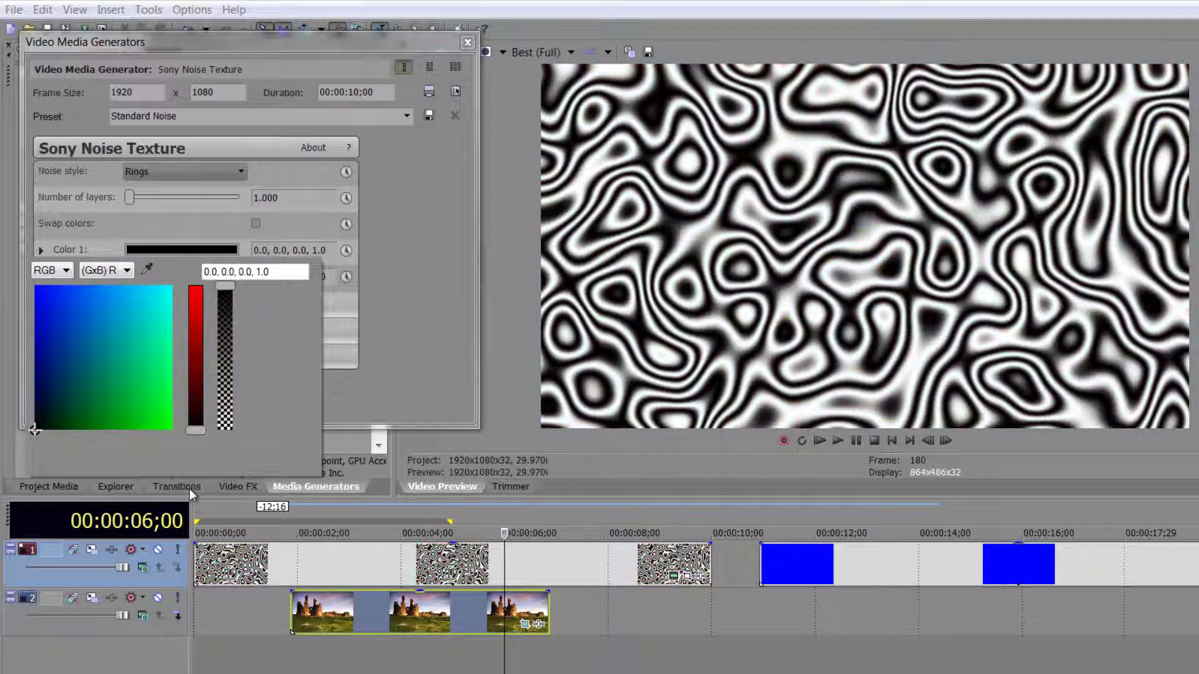
{"action": "left_click", "coordinate": [136, 216]}
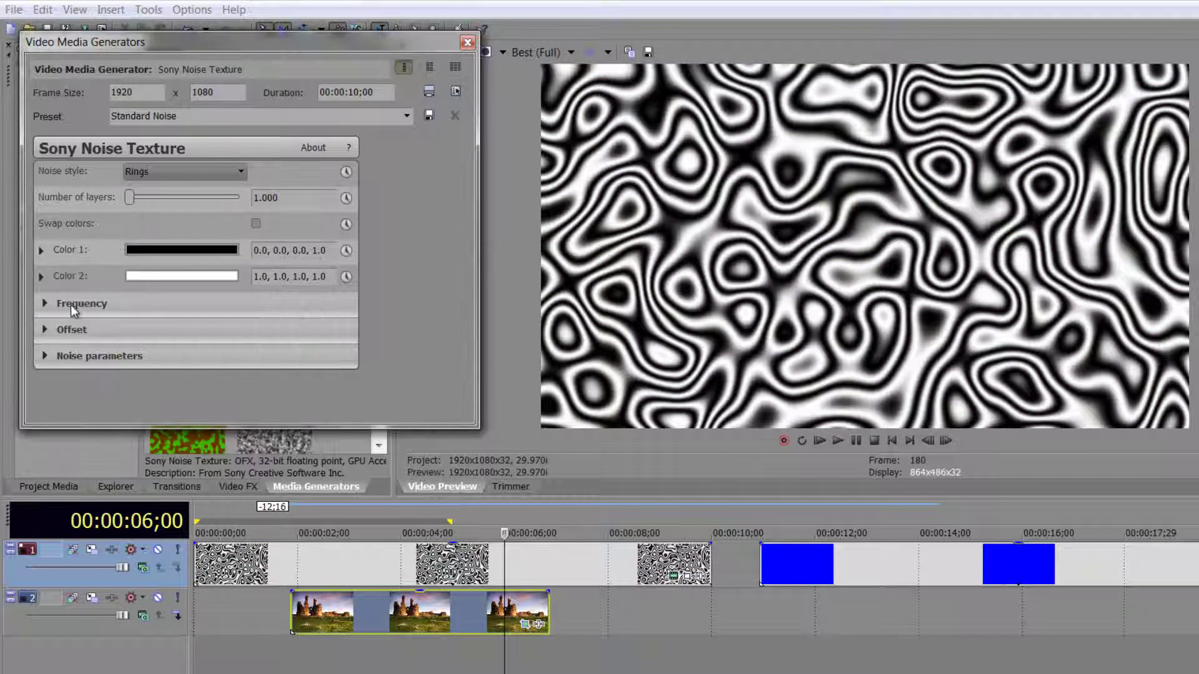
- Expand the Frequency, Offset and Noise parameters sections and resize the generator window to fit
{"action": "left_click", "coordinate": [45, 302]}
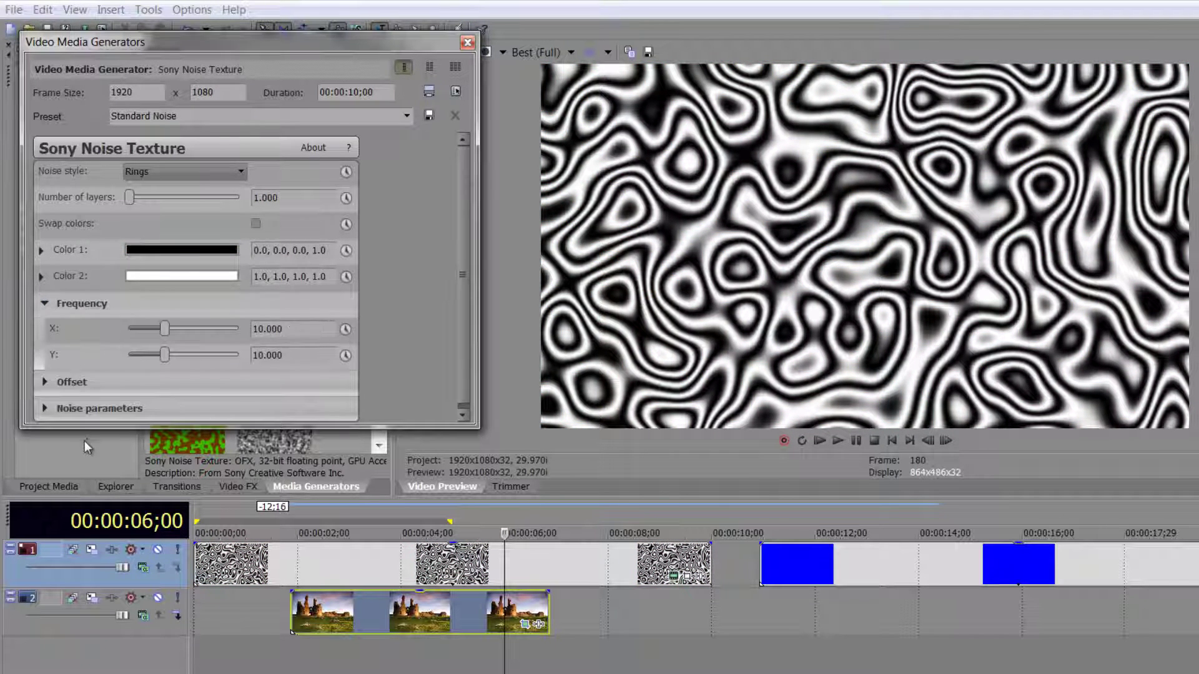
{"action": "left_click", "coordinate": [44, 381]}
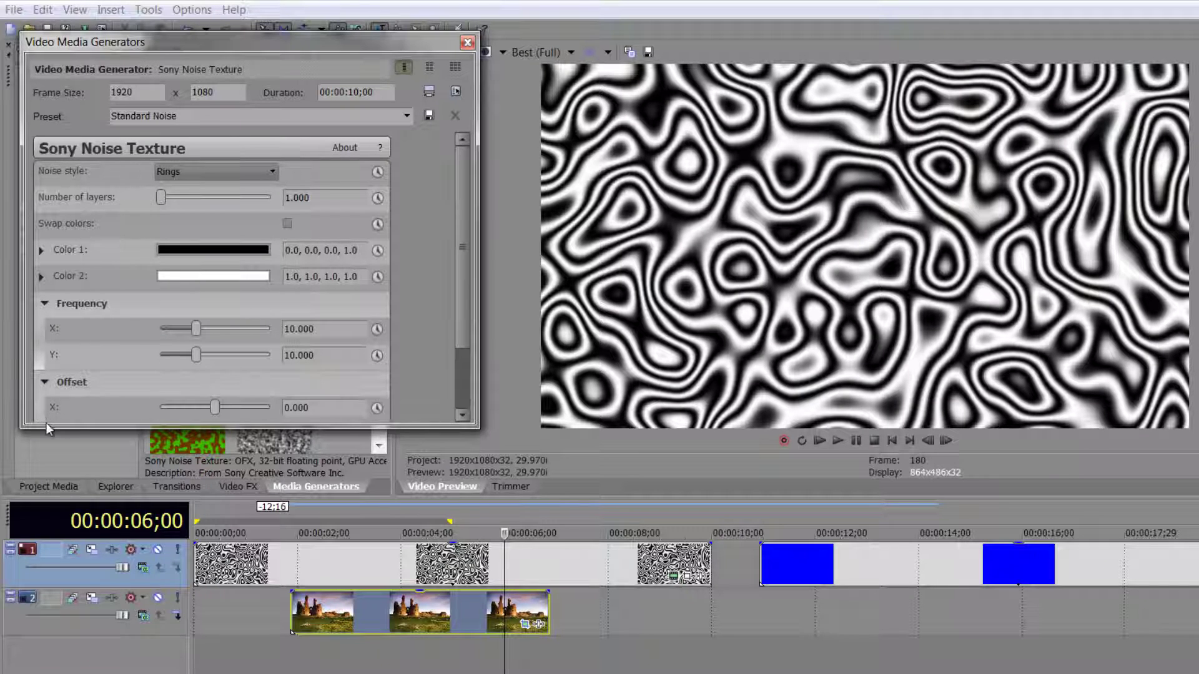
{"action": "left_click_drag", "start_coordinate": [46, 426], "coordinate": [46, 631]}
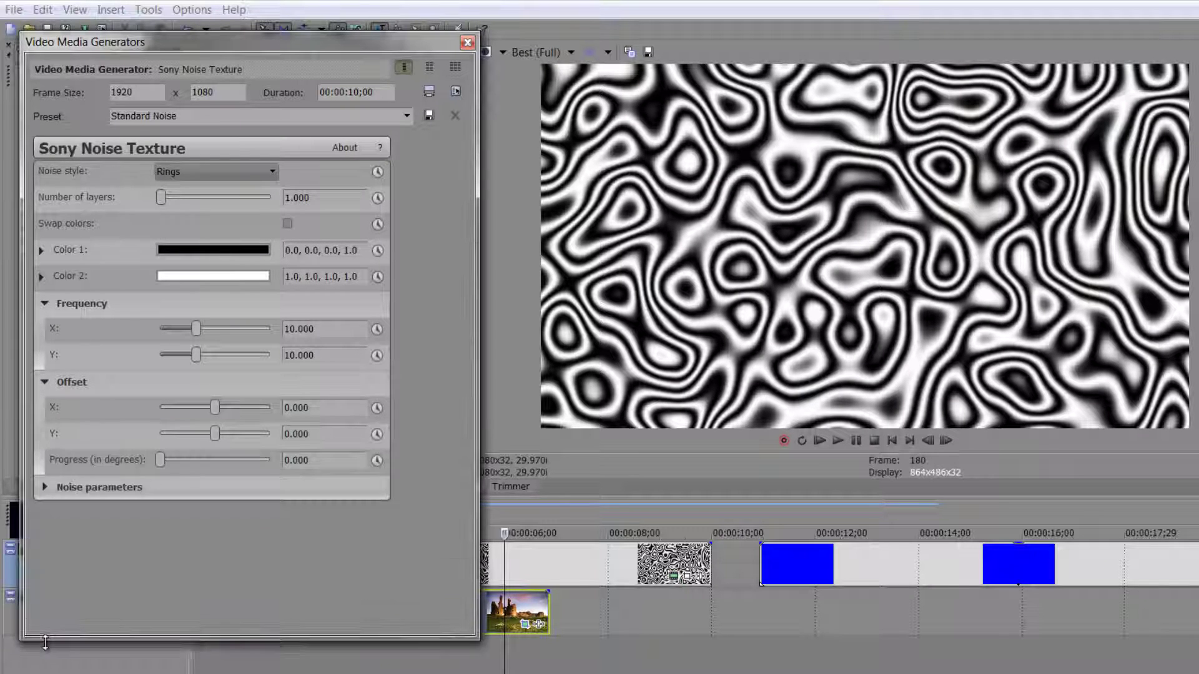
{"action": "left_click", "coordinate": [45, 487]}
{"action": "left_click", "coordinate": [179, 50]}
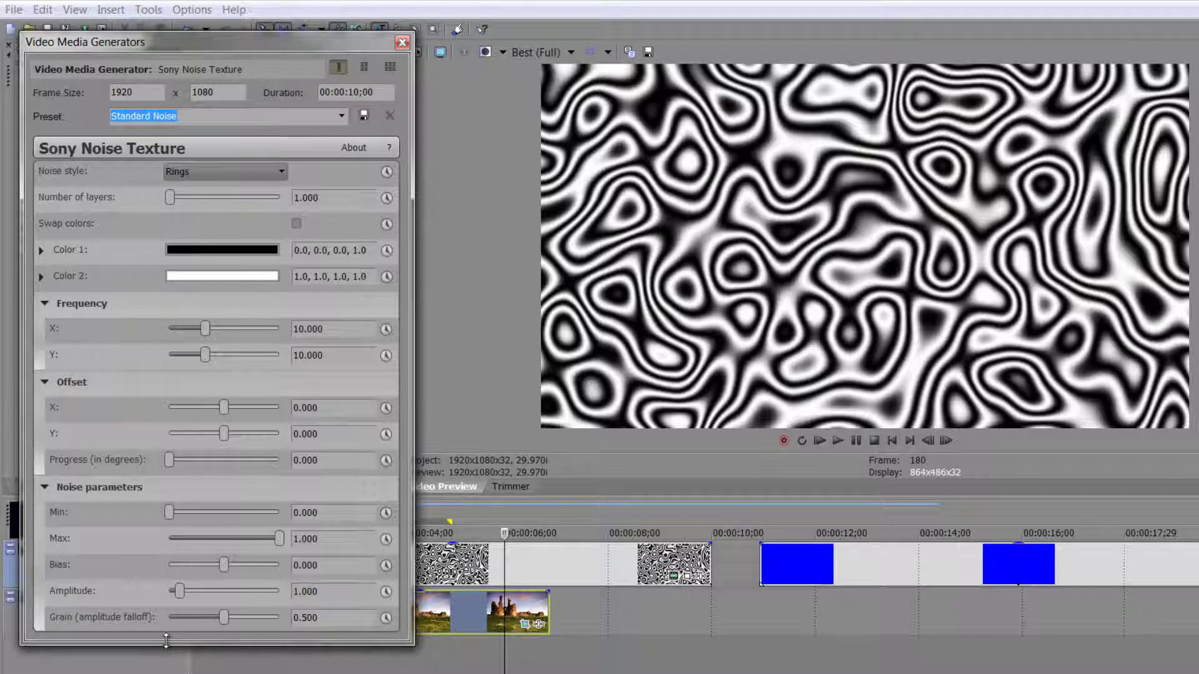
- Stretch the rings horizontally with Frequency X 3.470 and Y 28.776, then test Offset X
{"action": "left_click_drag", "start_coordinate": [166, 640], "coordinate": [166, 663]}
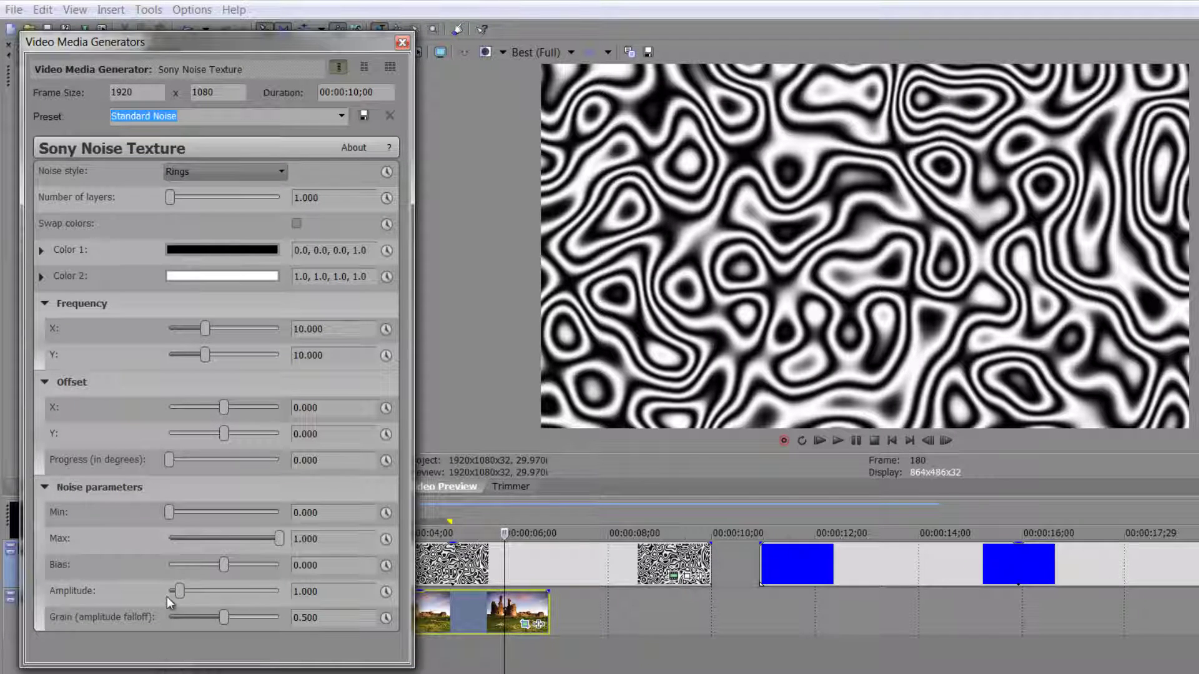
{"action": "mouse_move", "coordinate": [206, 330]}
{"action": "left_mouse_down"}
{"action": "mouse_move", "coordinate": [267, 329]}
{"action": "mouse_move", "coordinate": [136, 331]}
{"action": "mouse_move", "coordinate": [186, 328]}
{"action": "mouse_move", "coordinate": [246, 357]}
{"action": "mouse_move", "coordinate": [283, 359]}
{"action": "mouse_move", "coordinate": [147, 360]}
{"action": "mouse_move", "coordinate": [246, 366]}
{"action": "left_mouse_up"}
{"action": "left_click", "coordinate": [215, 328]}
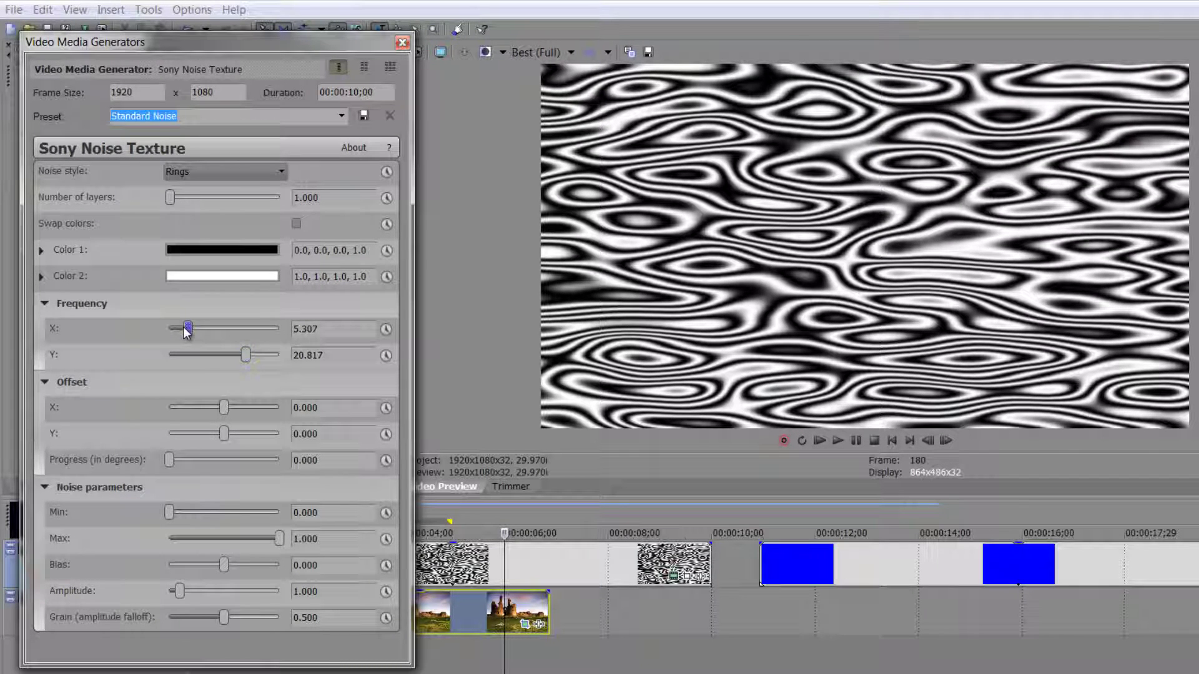
{"action": "left_click_drag", "start_coordinate": [187, 329], "coordinate": [179, 334]}
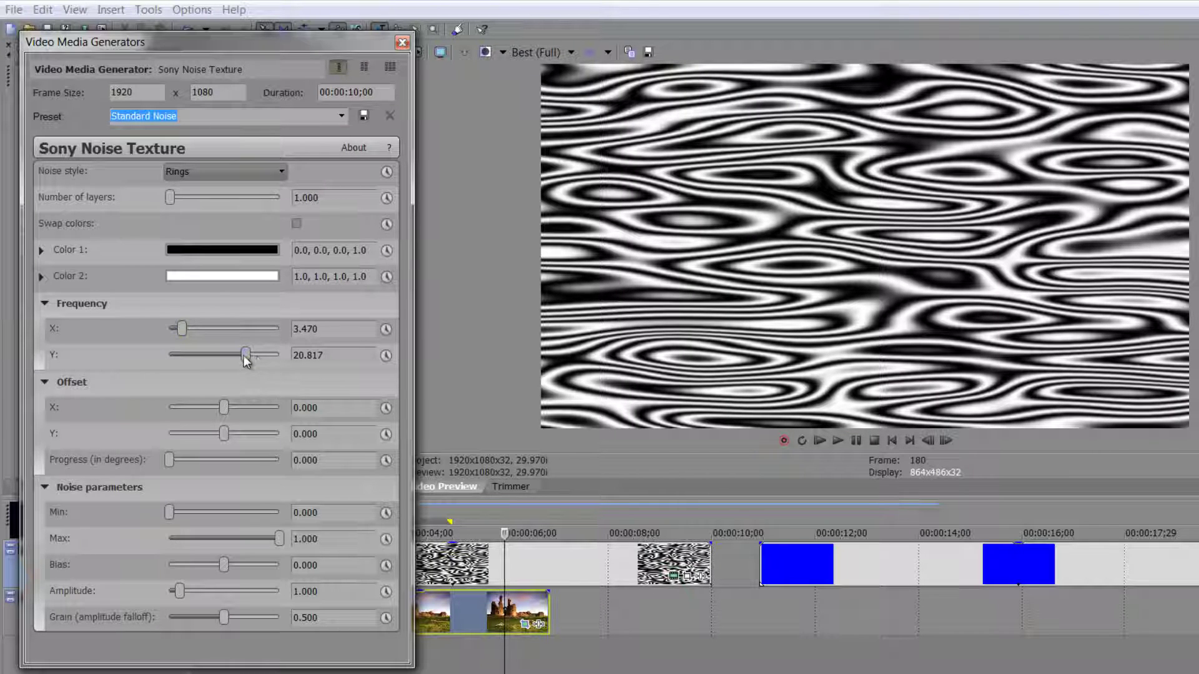
{"action": "left_click_drag", "start_coordinate": [245, 354], "coordinate": [278, 364]}
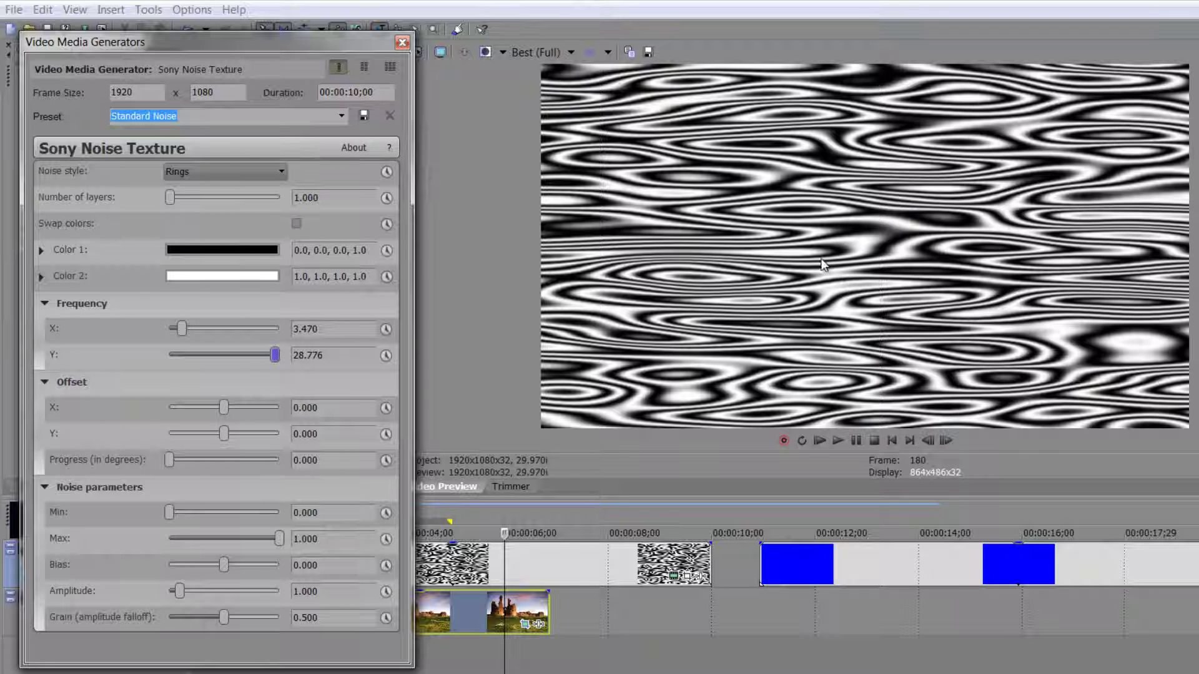
{"action": "left_click_drag", "start_coordinate": [223, 408], "coordinate": [240, 439]}
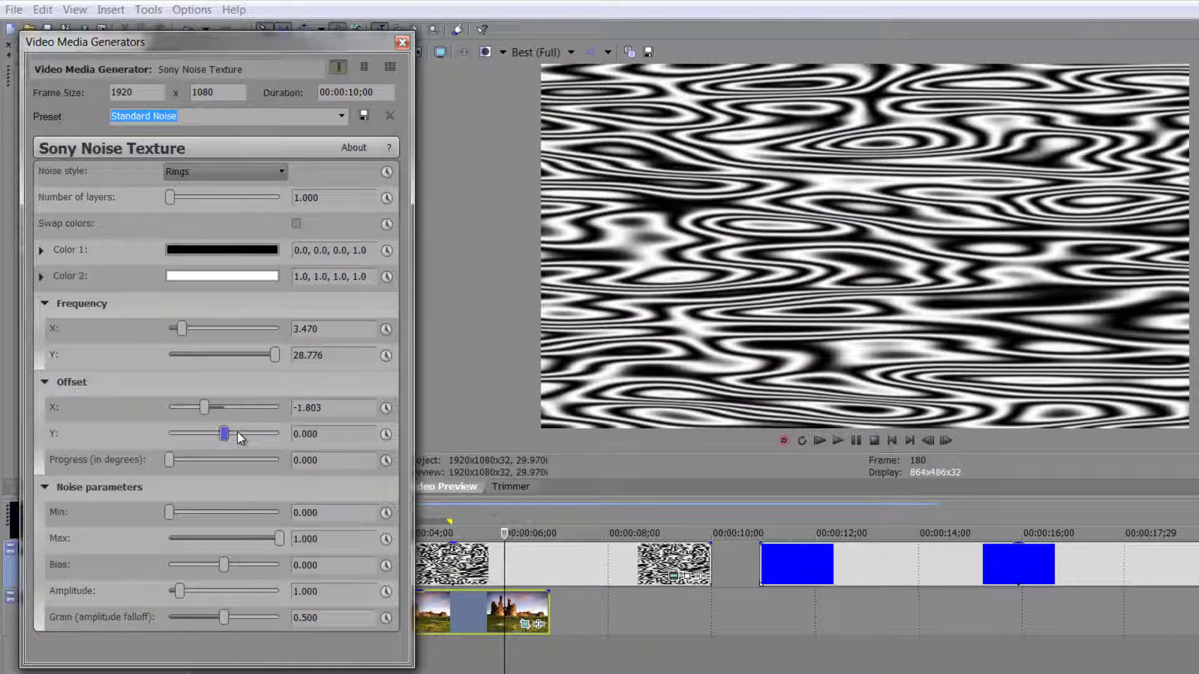
- Reset Offset X to 0 and test the Progress value at different play positions
{"action": "double_click", "coordinate": [207, 412]}
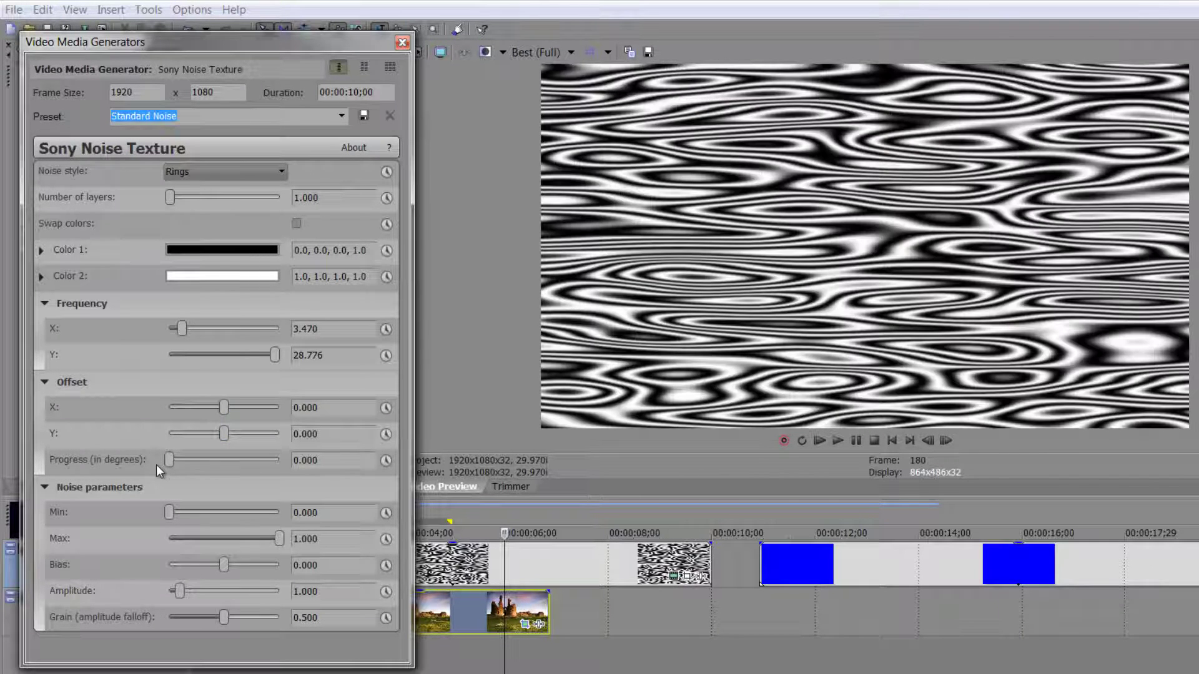
{"action": "mouse_move", "coordinate": [165, 459]}
{"action": "left_mouse_down"}
{"action": "mouse_move", "coordinate": [213, 465]}
{"action": "mouse_move", "coordinate": [170, 460]}
{"action": "left_mouse_up"}
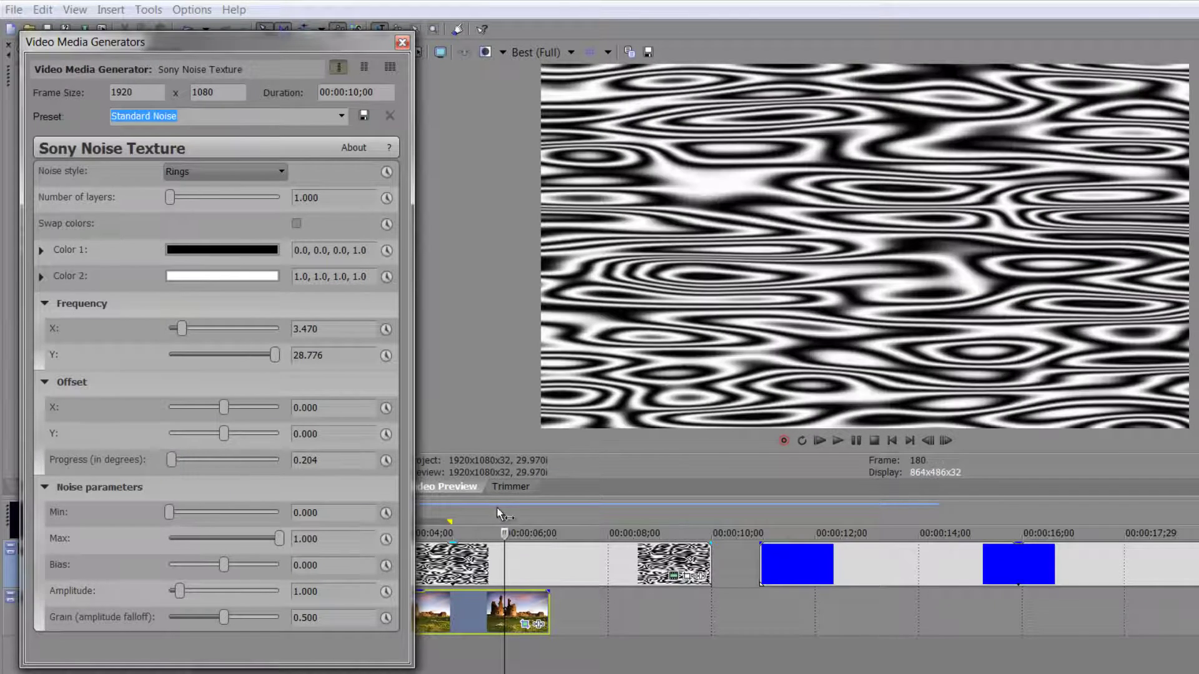
{"action": "left_click", "coordinate": [537, 655]}
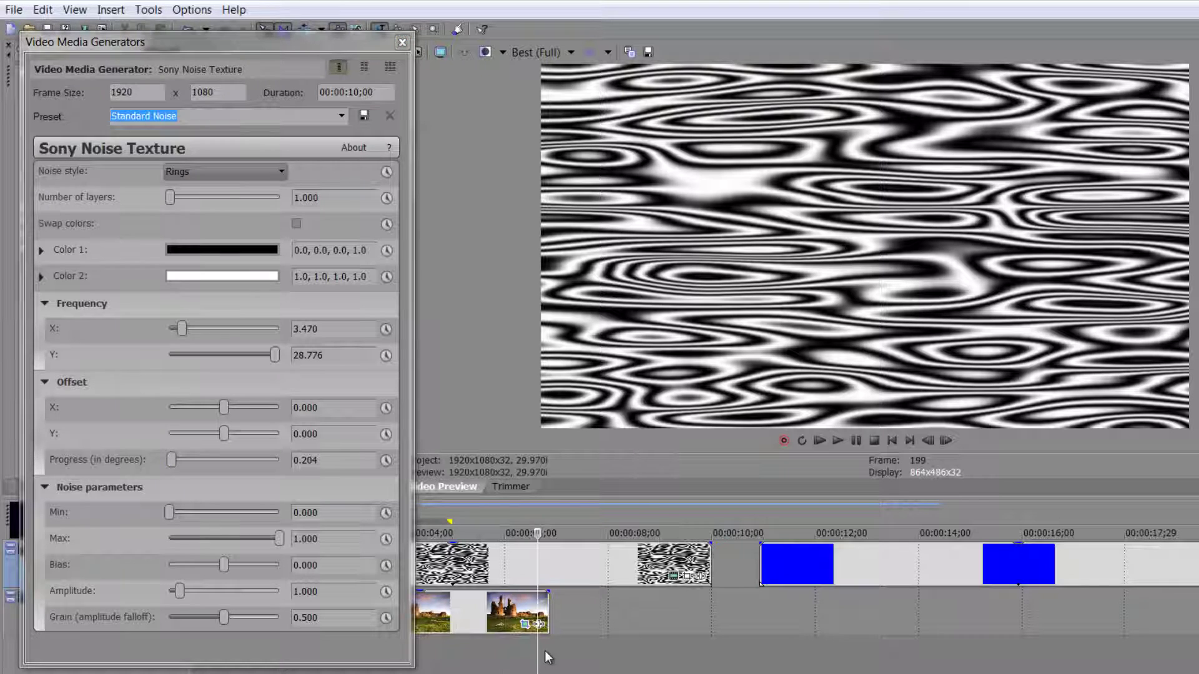
{"action": "key", "text": "ctrl+Home"}
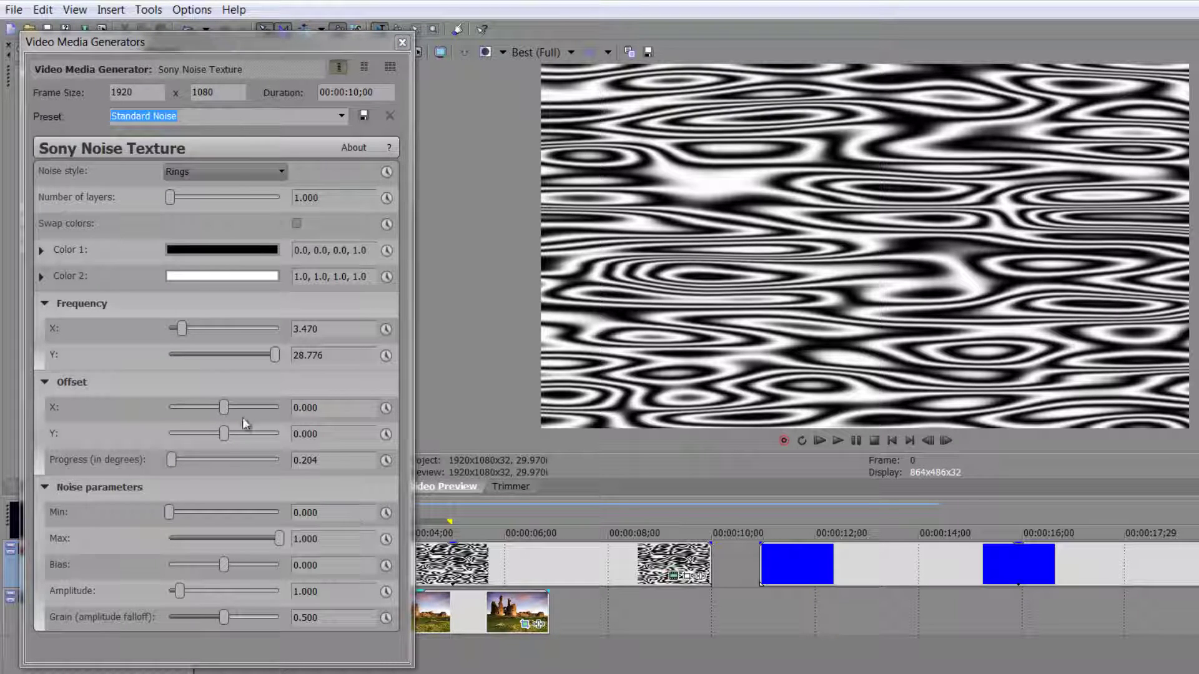
- Keyframe Progress to ramp from 0 to 10 degrees across the ten-second event
{"action": "left_click", "coordinate": [386, 461]}
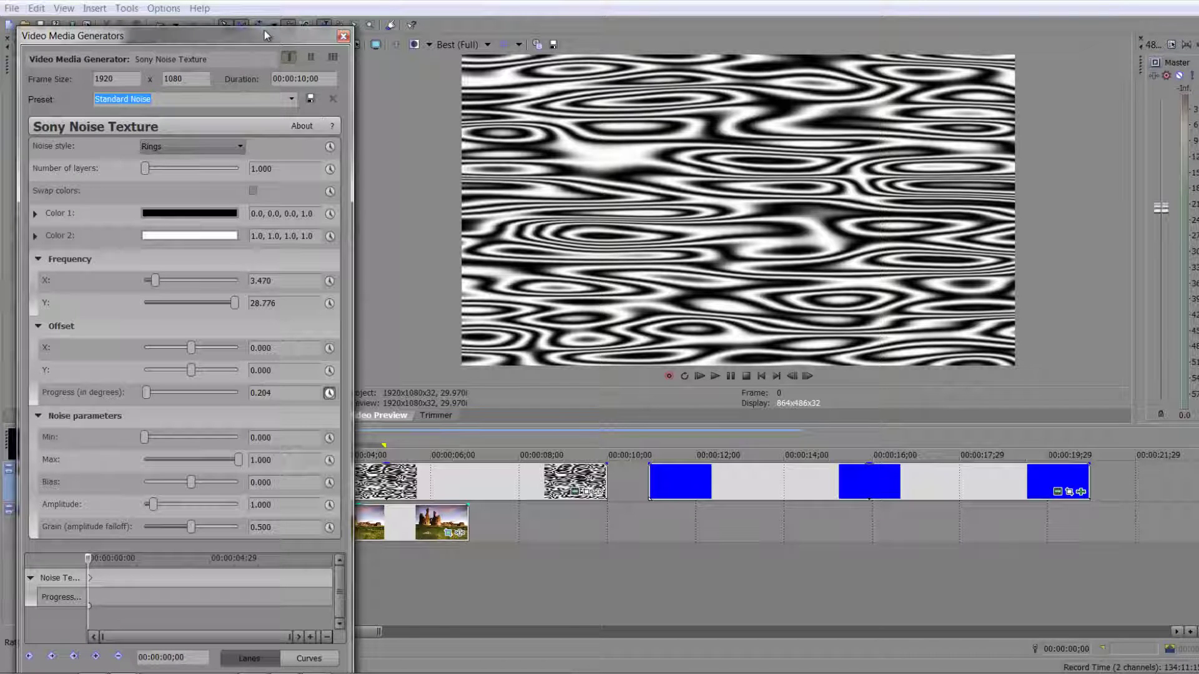
{"action": "left_click_drag", "start_coordinate": [264, 30], "coordinate": [269, 0]}
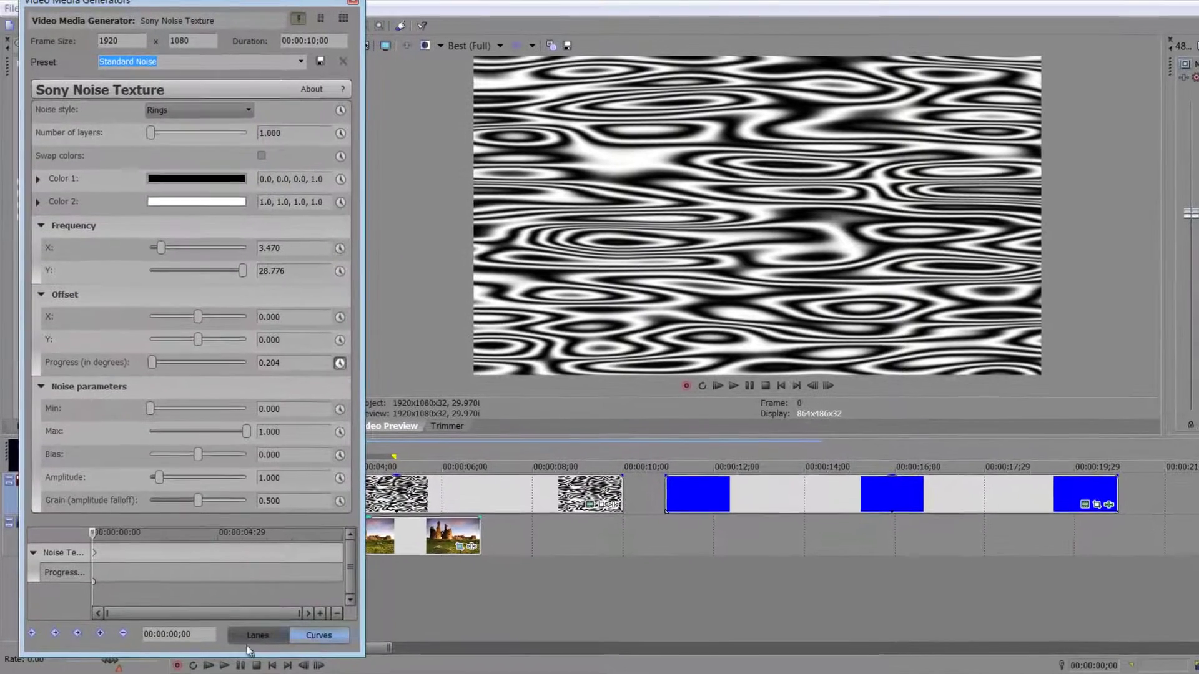
{"action": "left_click", "coordinate": [163, 572]}
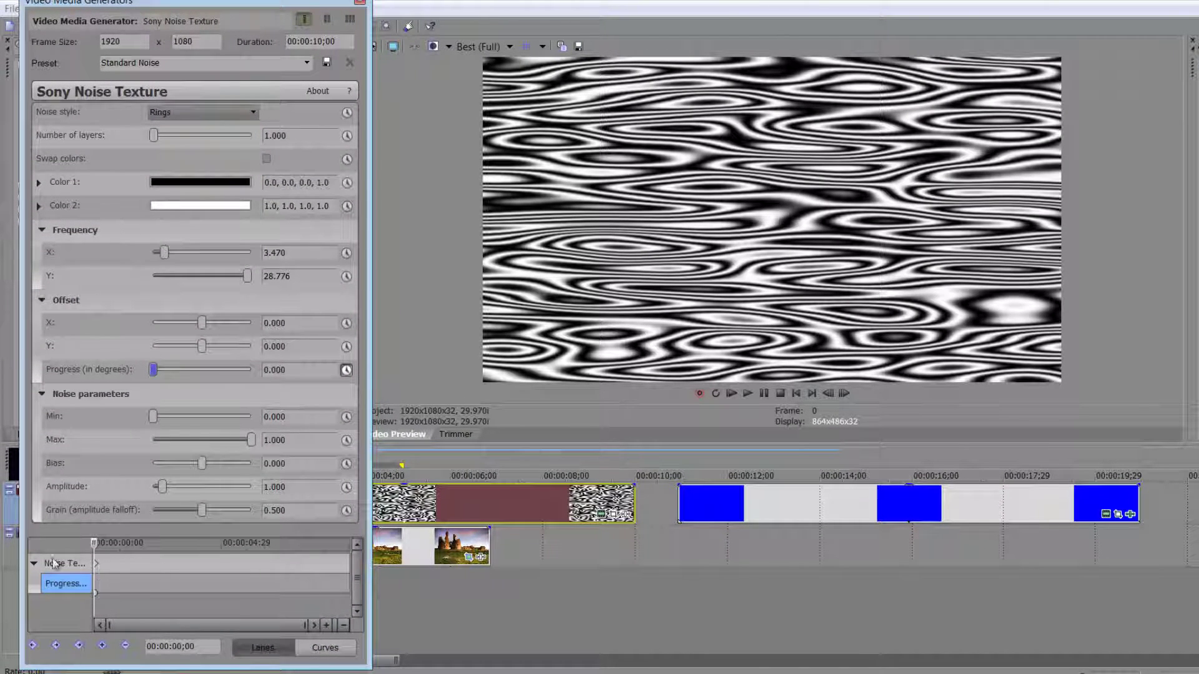
{"action": "left_click_drag", "start_coordinate": [95, 561], "coordinate": [367, 581]}
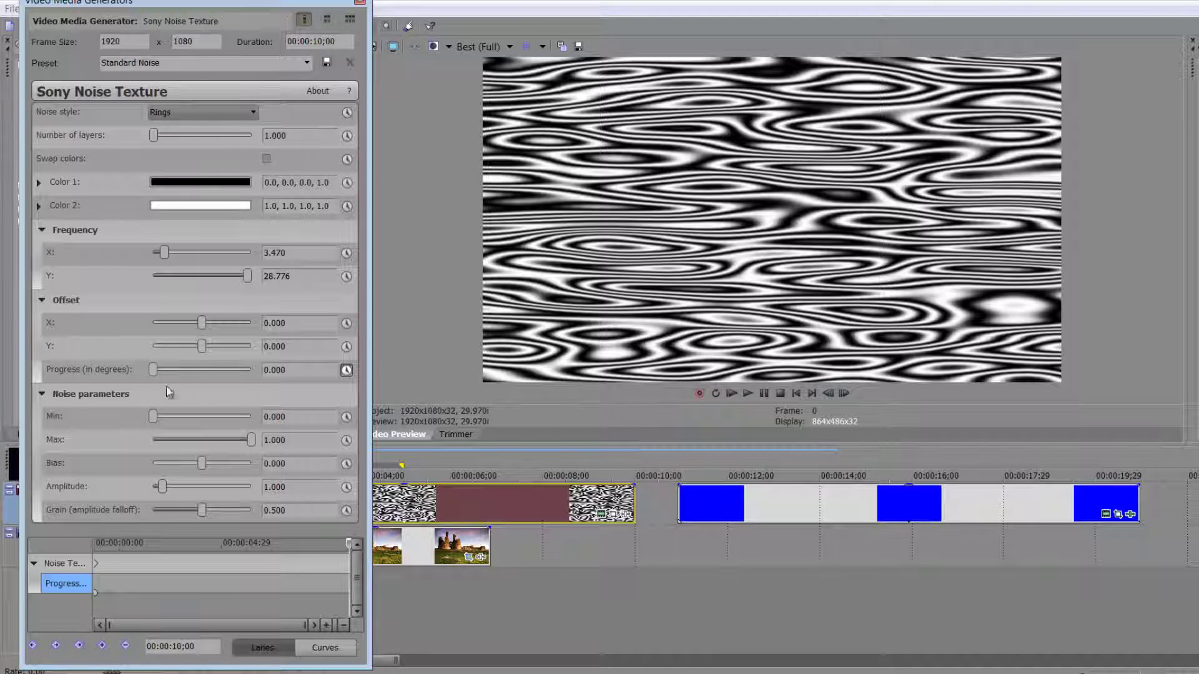
{"action": "left_click_drag", "start_coordinate": [153, 370], "coordinate": [280, 374]}
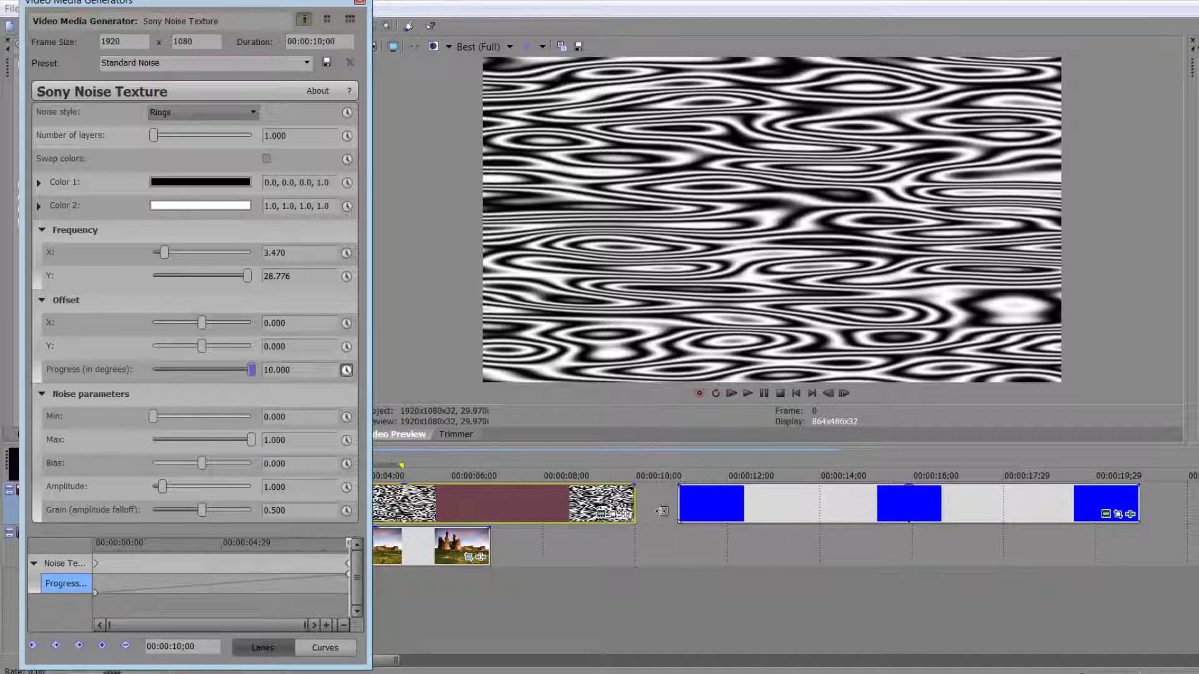
- Preview the animated rings twice, then set Offset X to -0.306
{"action": "left_click", "coordinate": [750, 394]}
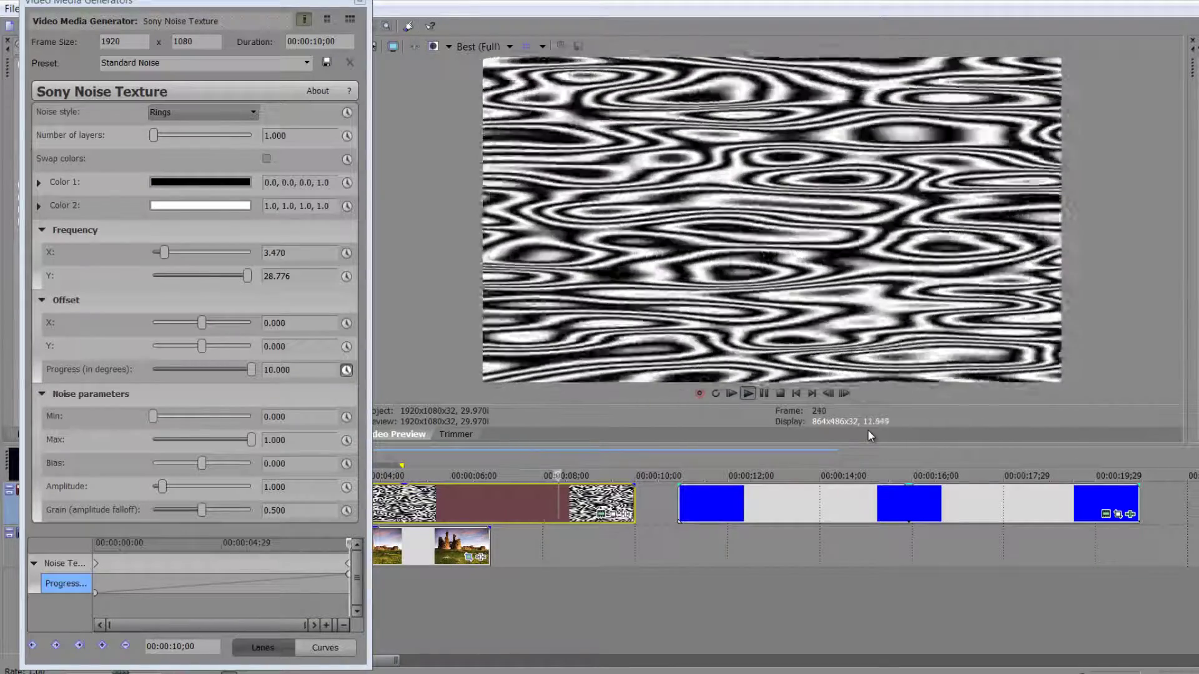
{"action": "key", "text": "space"}
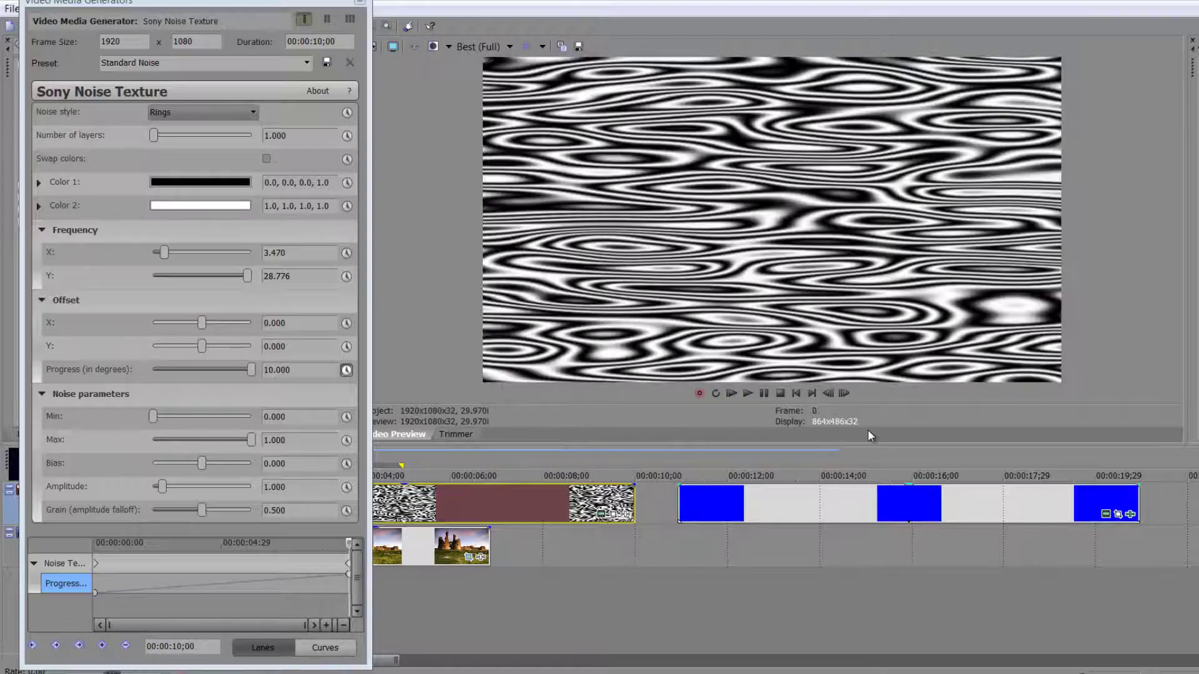
{"action": "left_click", "coordinate": [749, 396]}
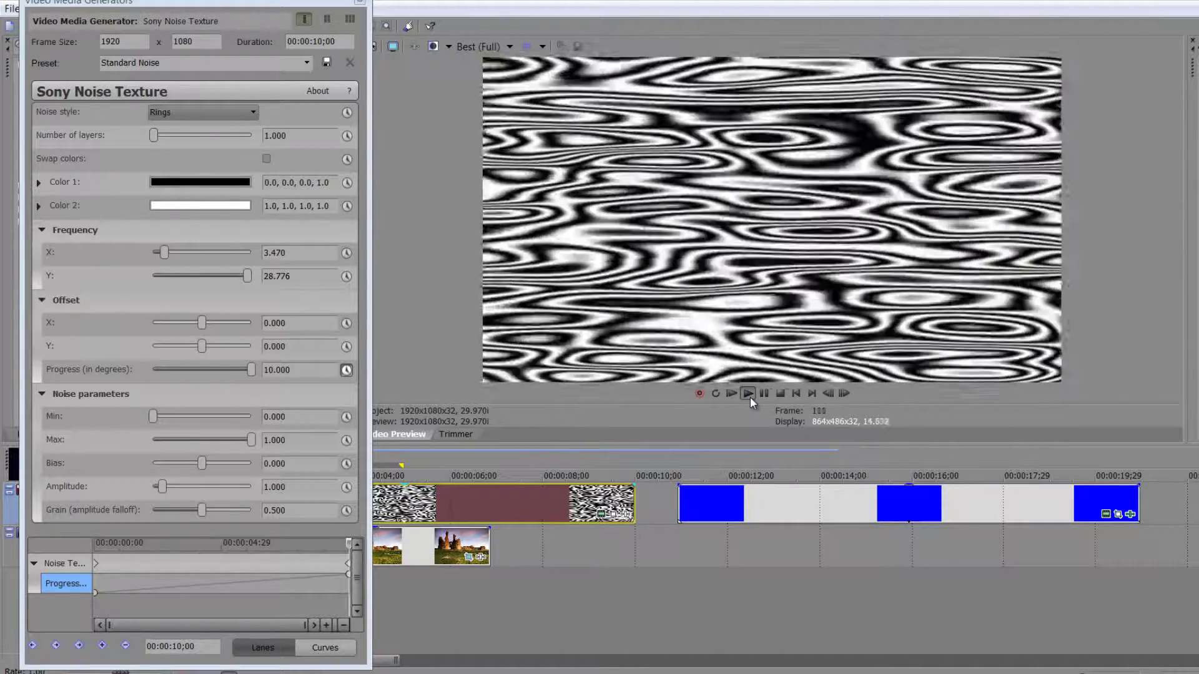
{"action": "key", "text": "space"}
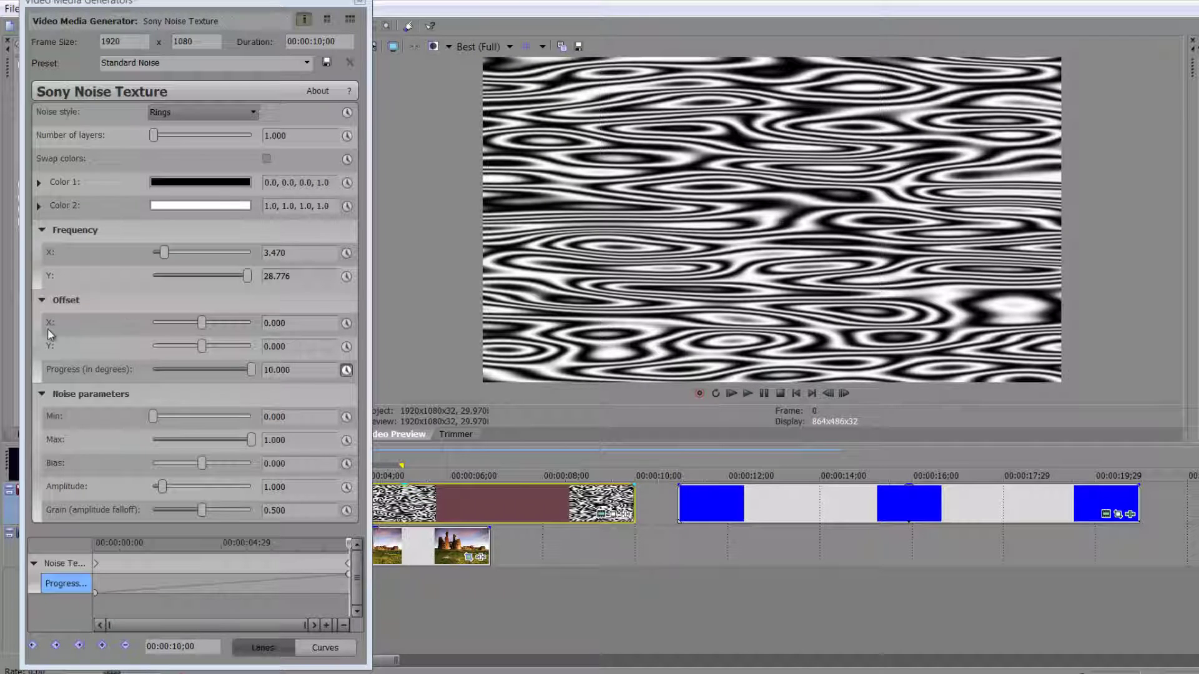
{"action": "left_click_drag", "start_coordinate": [200, 324], "coordinate": [197, 324]}
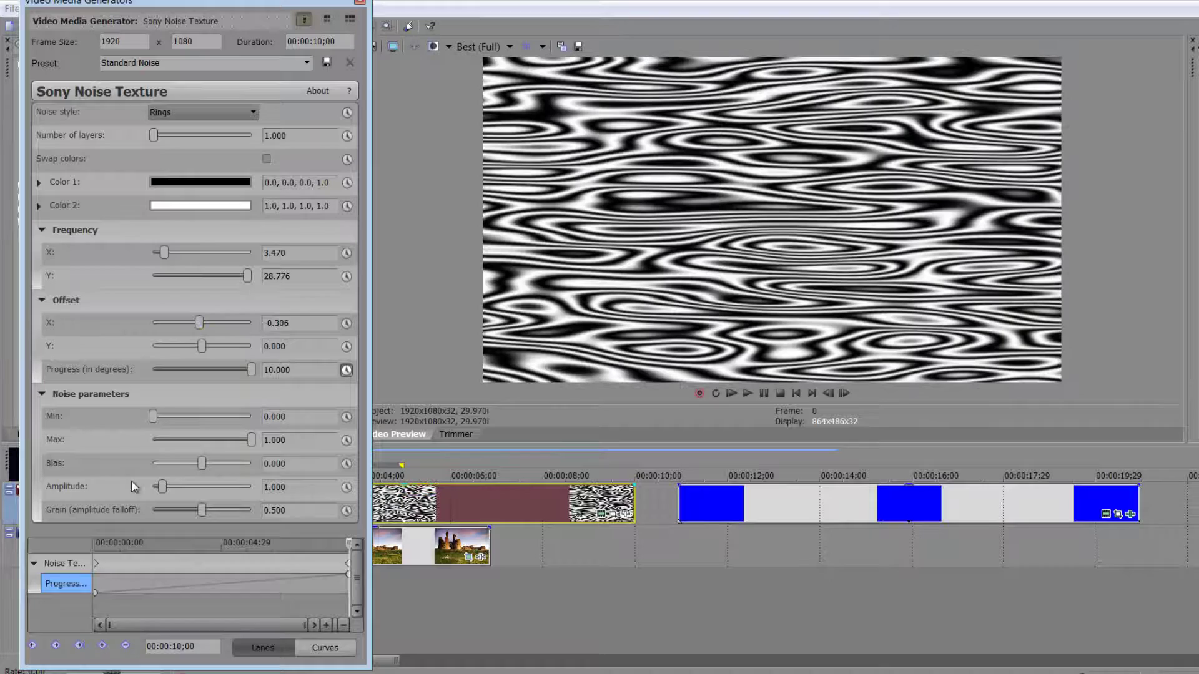
- Recolour the noise deep blue (0.0, 0.49, 0.79) and pale cyan (0.81, 1.0, 1.0)
{"action": "left_click", "coordinate": [213, 185]}
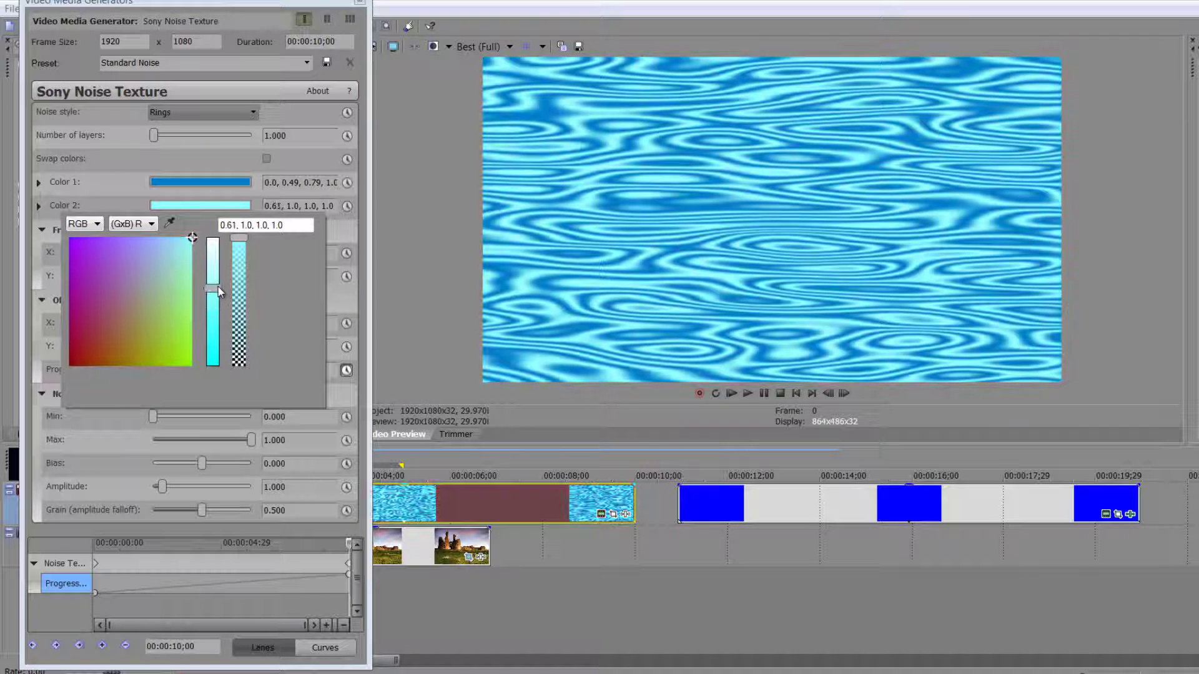
{"action": "left_click_drag", "start_coordinate": [218, 289], "coordinate": [219, 261]}
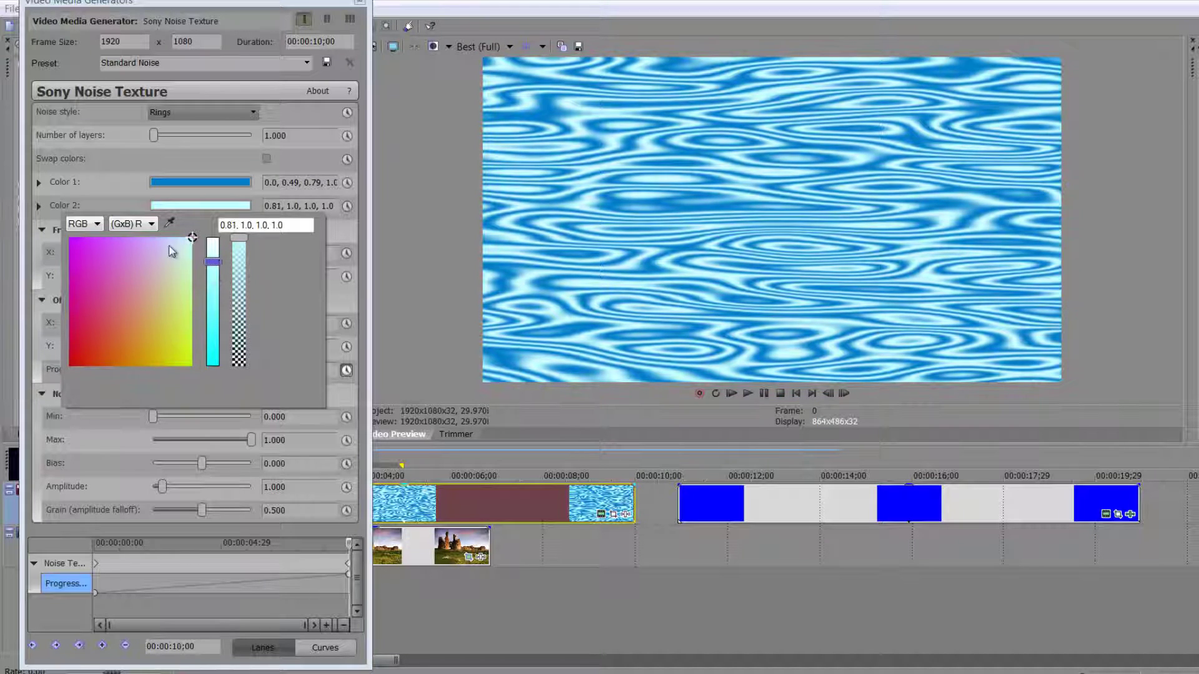
- Preview the water, then test Max, Min and Bias, ending with Bias 0.020 and Amplitude 1.000
{"action": "left_click", "coordinate": [751, 396]}
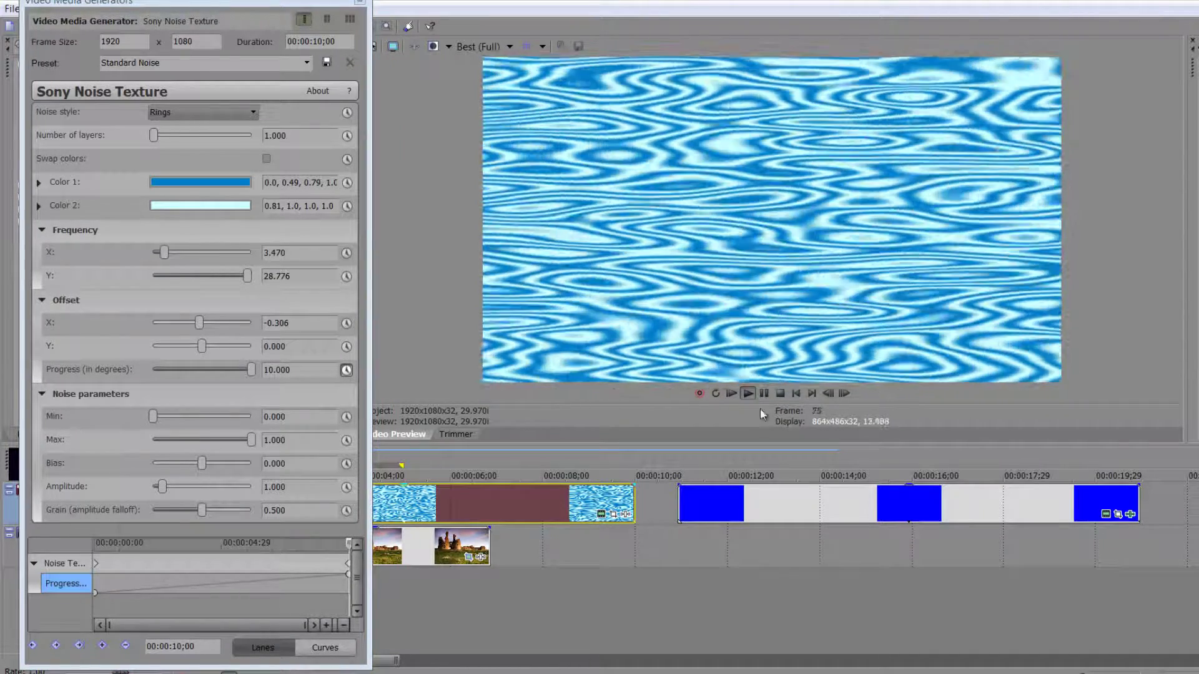
{"action": "left_click", "coordinate": [779, 393]}
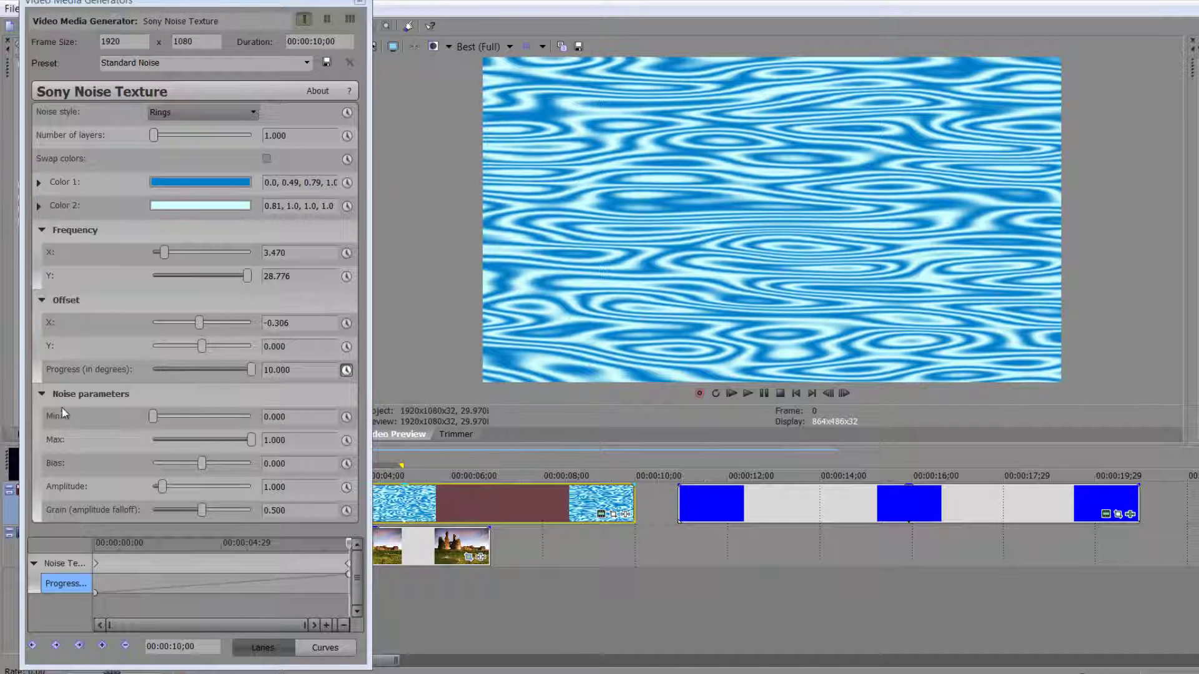
{"action": "left_click", "coordinate": [253, 553]}
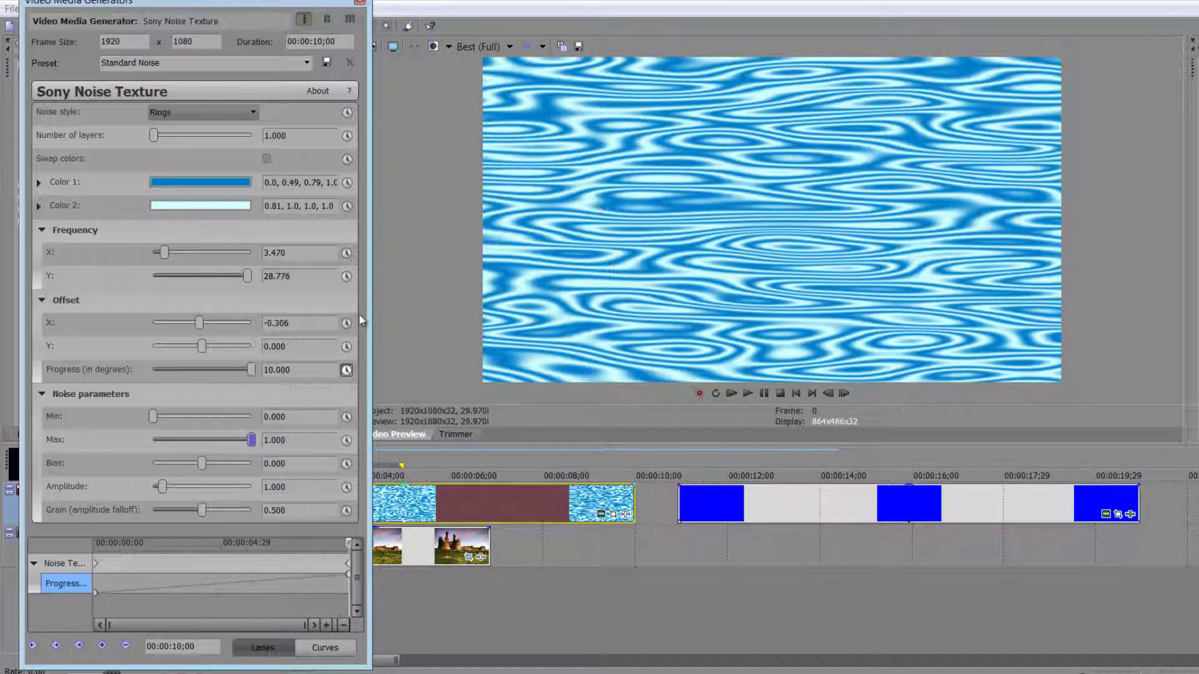
{"action": "left_click_drag", "start_coordinate": [248, 444], "coordinate": [166, 444]}
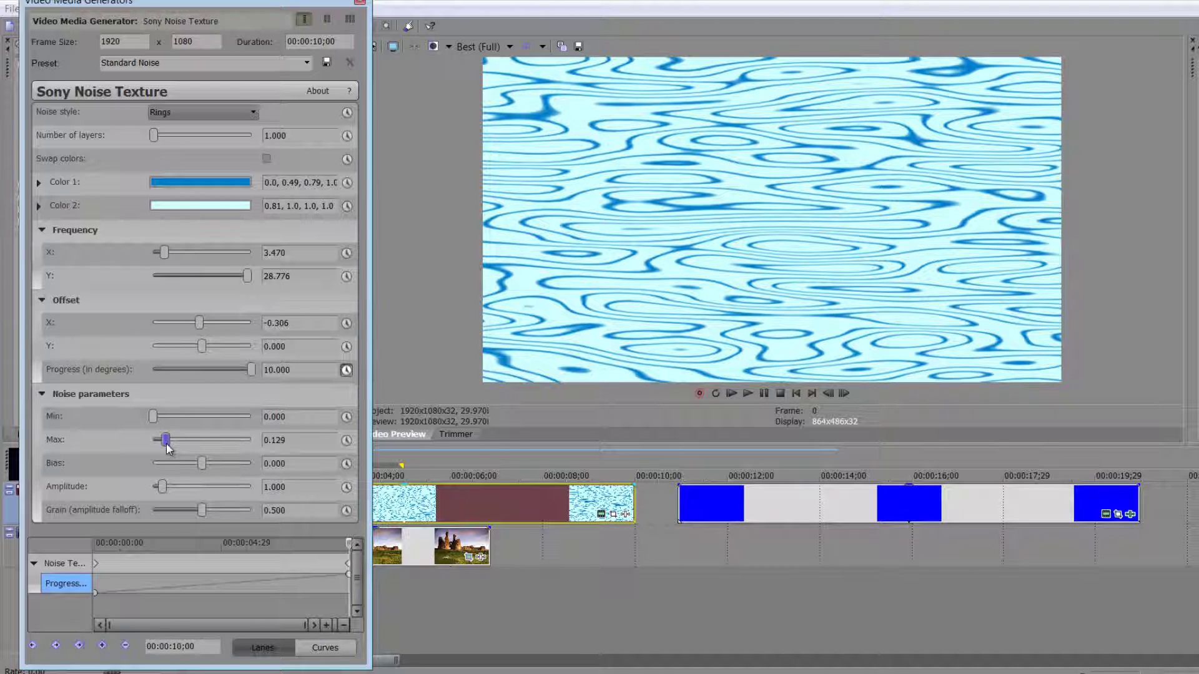
{"action": "left_click_drag", "start_coordinate": [166, 443], "coordinate": [285, 441]}
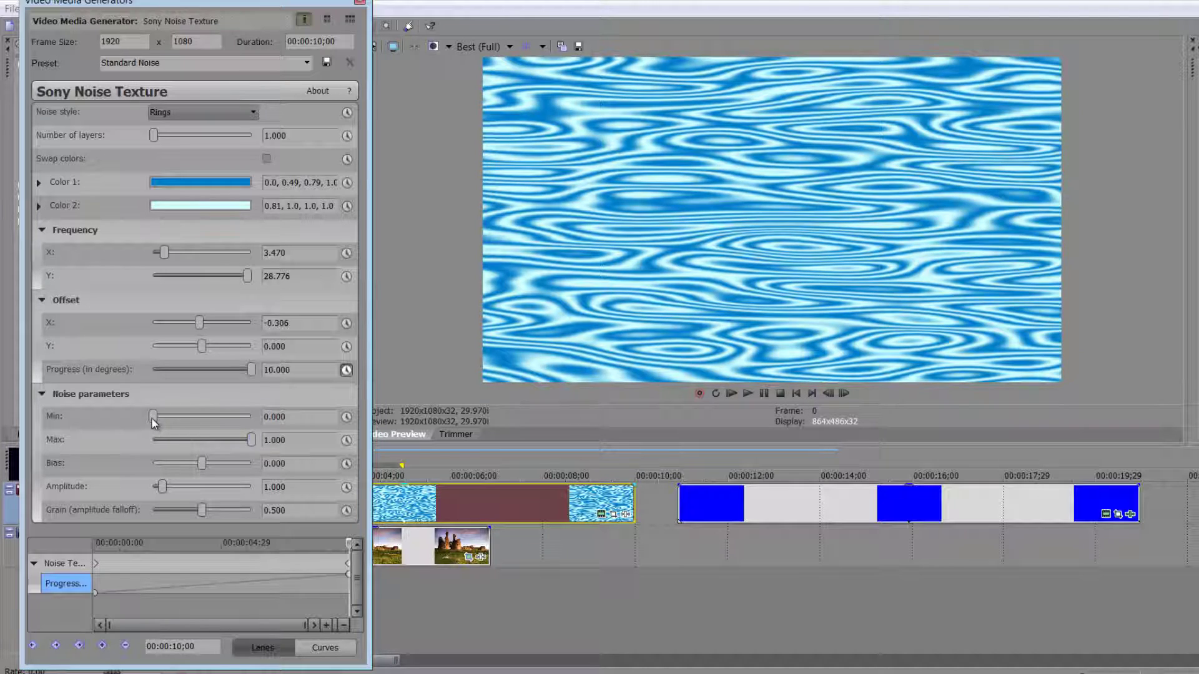
{"action": "left_click_drag", "start_coordinate": [154, 423], "coordinate": [127, 414]}
{"action": "left_click_drag", "start_coordinate": [200, 464], "coordinate": [172, 491]}
{"action": "double_click", "coordinate": [172, 491]}
- Zoom out the timeline and drop the Lava noise preset onto track 1 after the blue events
{"action": "left_click", "coordinate": [833, 522]}
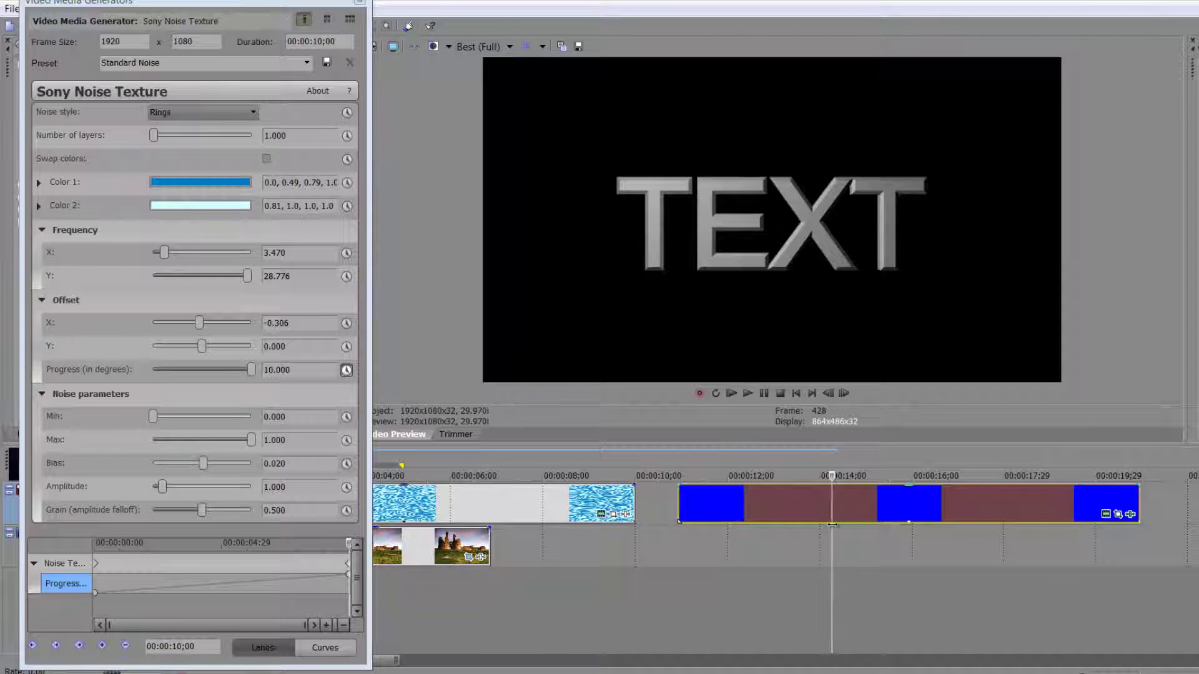
{"action": "left_click", "coordinate": [844, 509]}
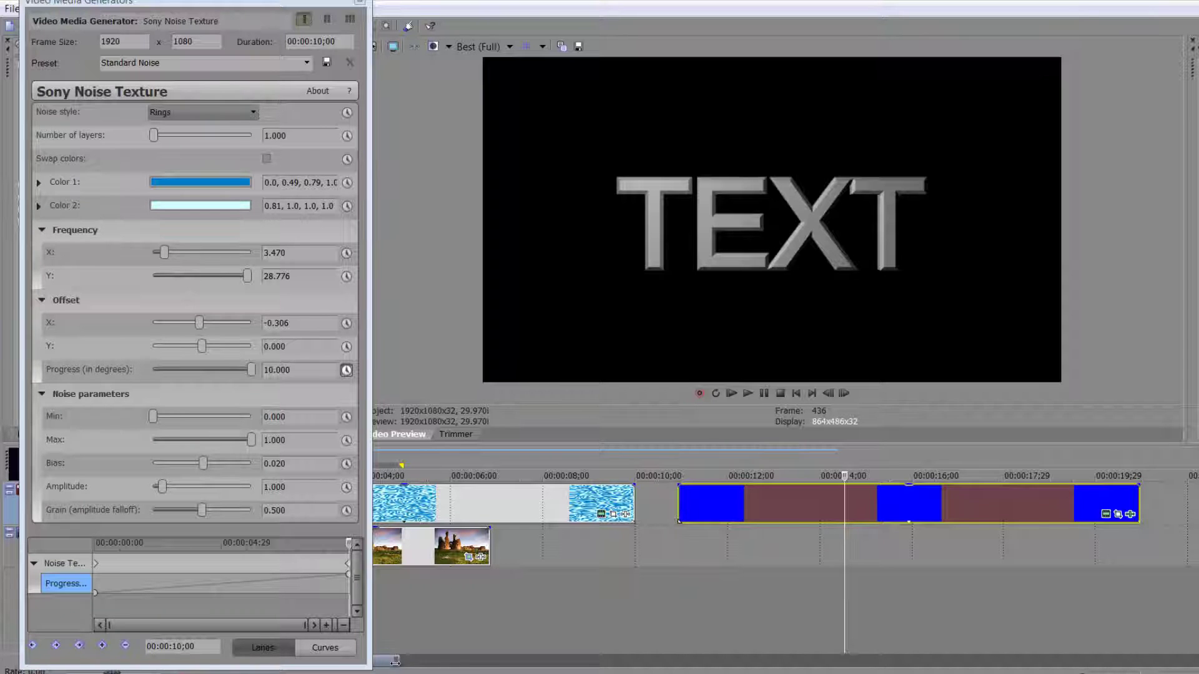
{"action": "left_click_drag", "start_coordinate": [395, 660], "coordinate": [618, 661]}
{"action": "left_click", "coordinate": [360, 3]}
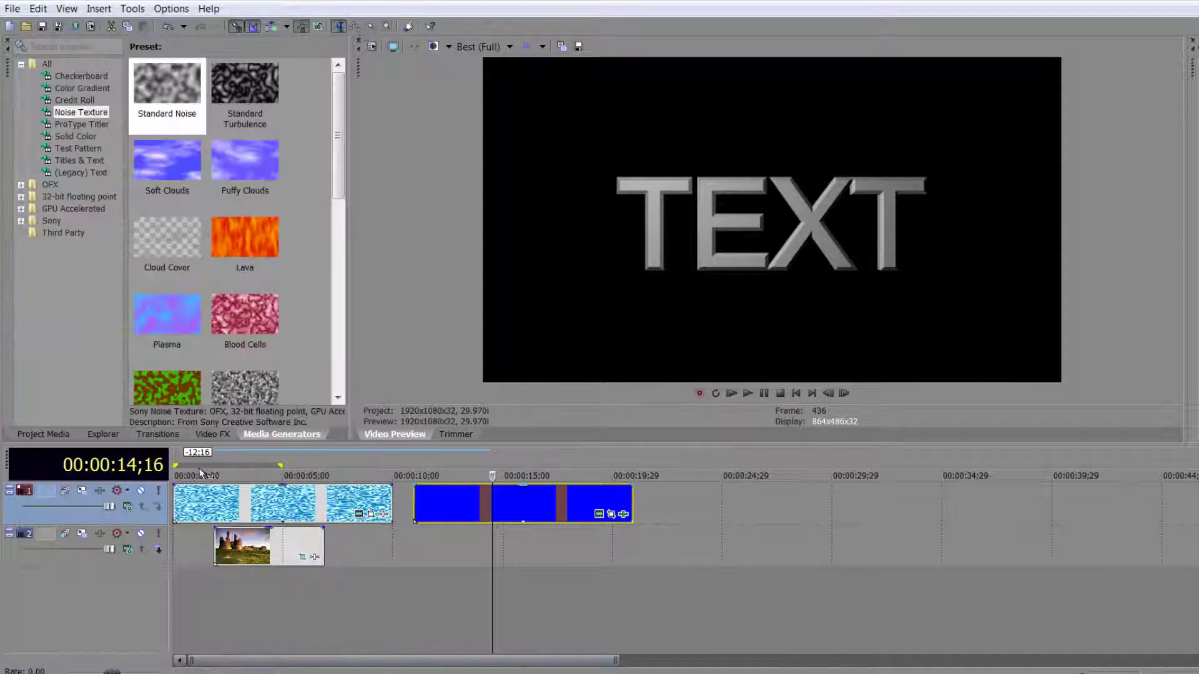
{"action": "left_click", "coordinate": [245, 237]}
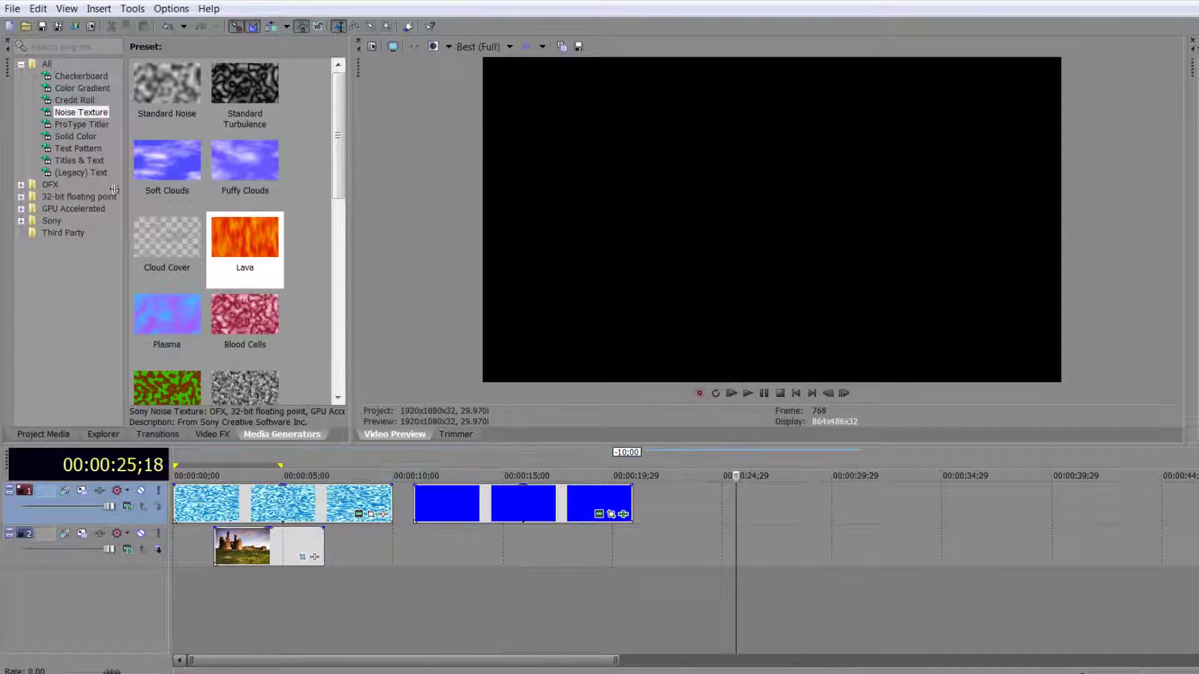
{"action": "left_click", "coordinate": [229, 236]}
{"action": "left_click_drag", "start_coordinate": [231, 237], "coordinate": [666, 515]}
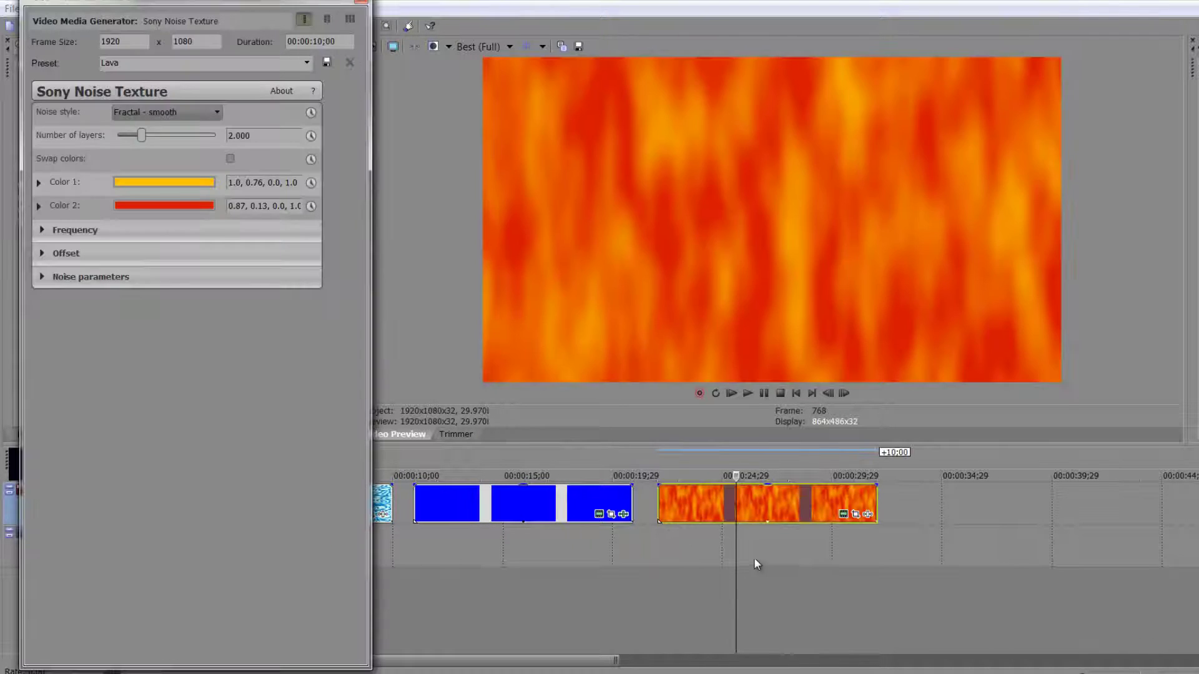
- Set the Lava's first colour to black and its second colour to orange (0.87, 0.52, 0.0)
{"action": "left_click", "coordinate": [743, 392]}
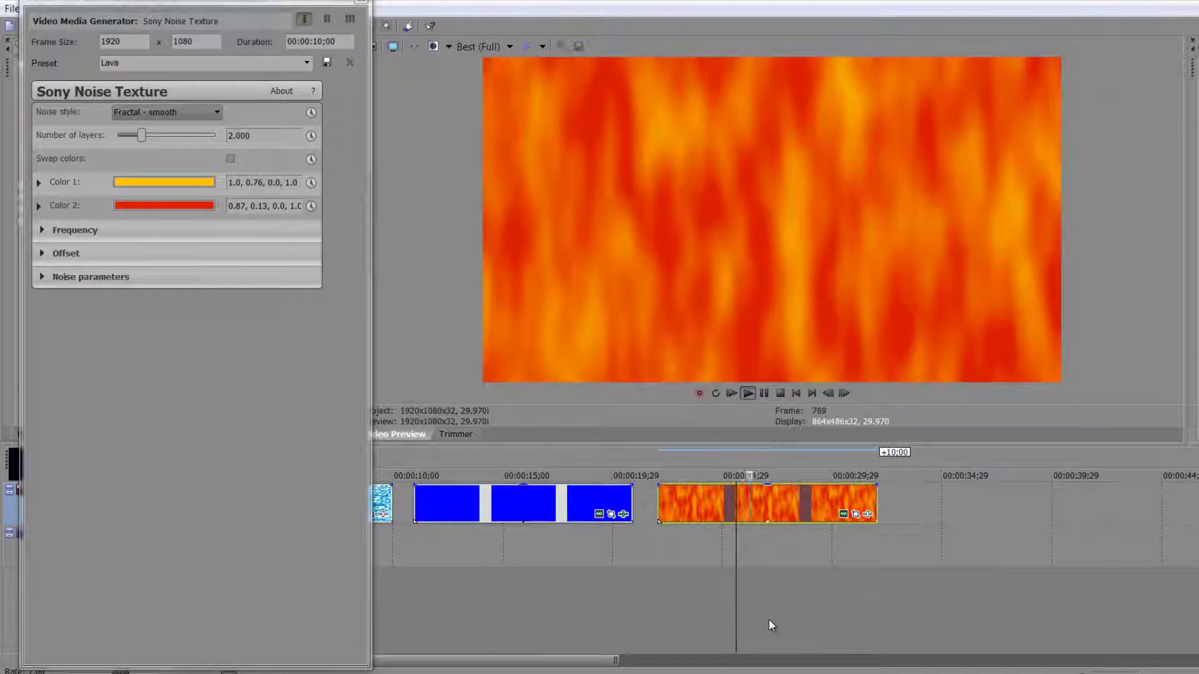
{"action": "key", "text": "space"}
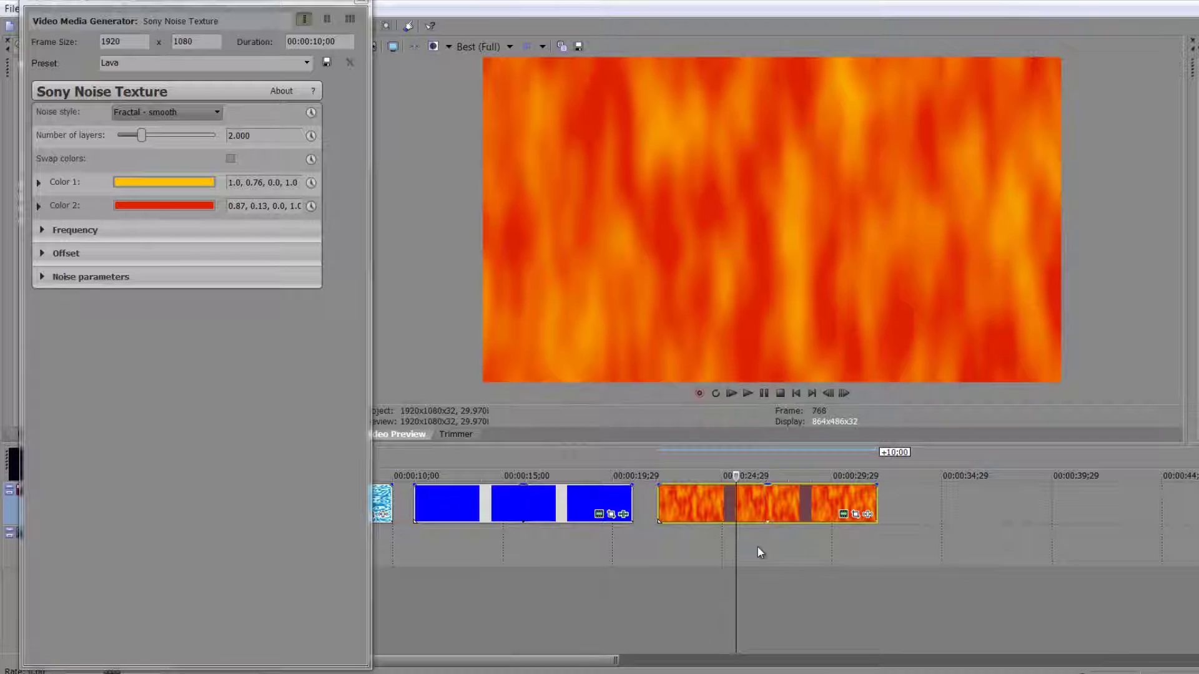
{"action": "left_click", "coordinate": [150, 182]}
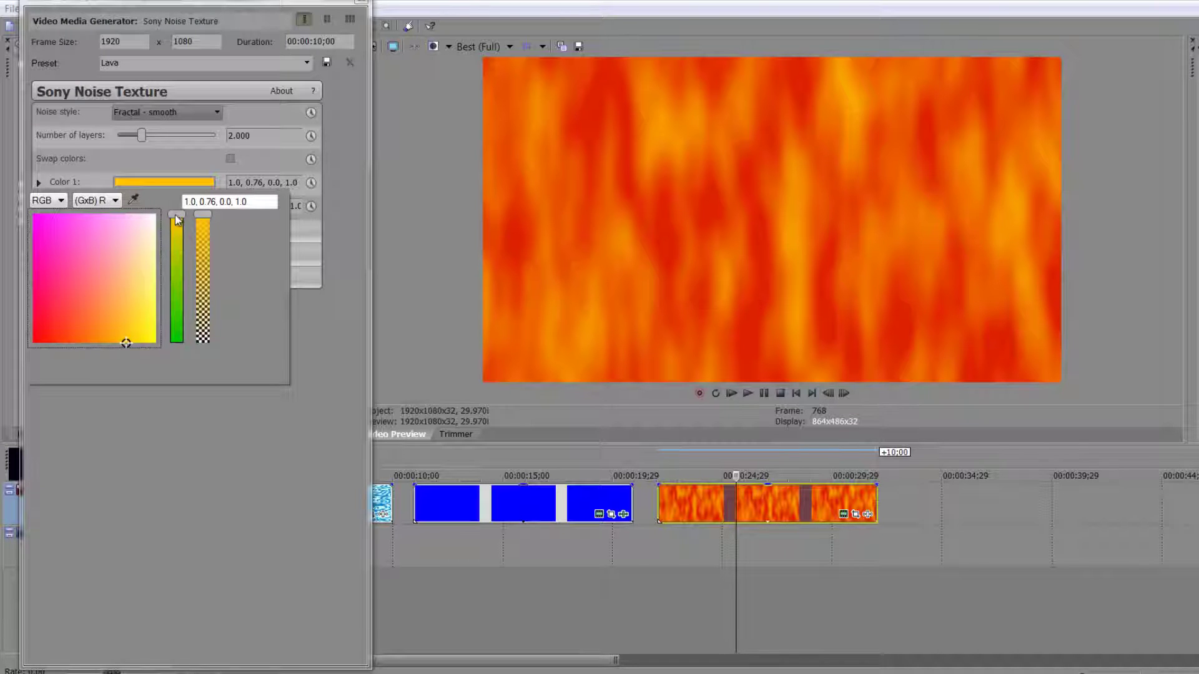
{"action": "left_click_drag", "start_coordinate": [175, 215], "coordinate": [176, 318]}
{"action": "left_click_drag", "start_coordinate": [126, 350], "coordinate": [2, 371]}
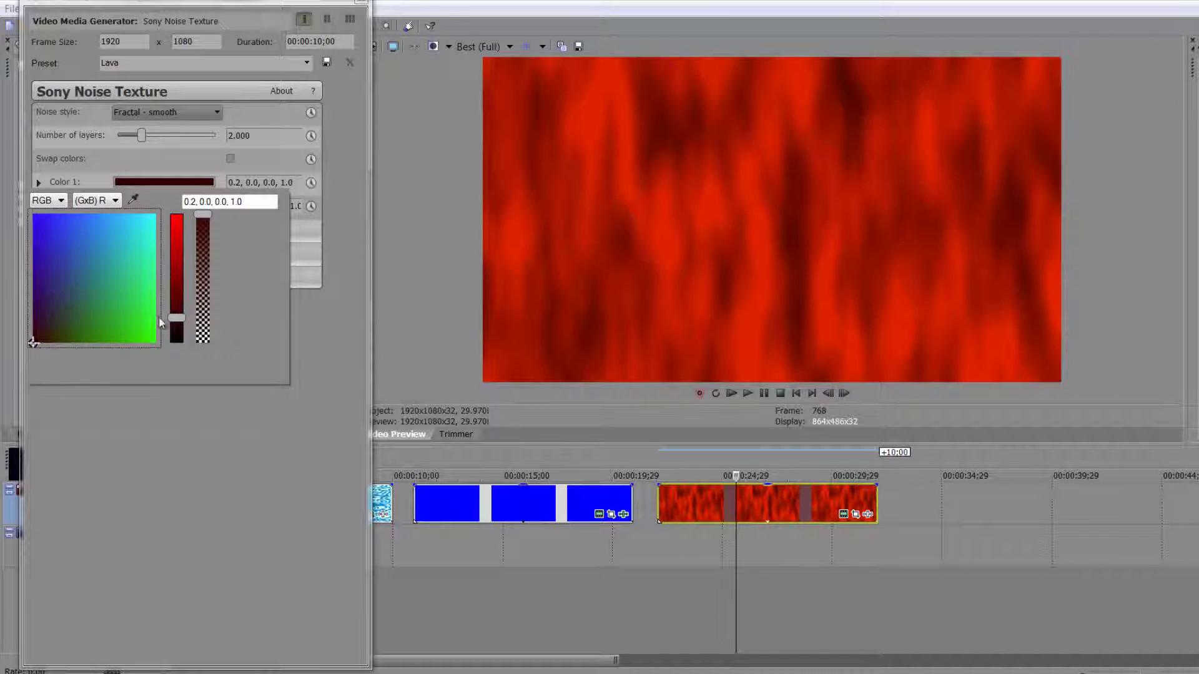
{"action": "left_click_drag", "start_coordinate": [175, 318], "coordinate": [172, 354]}
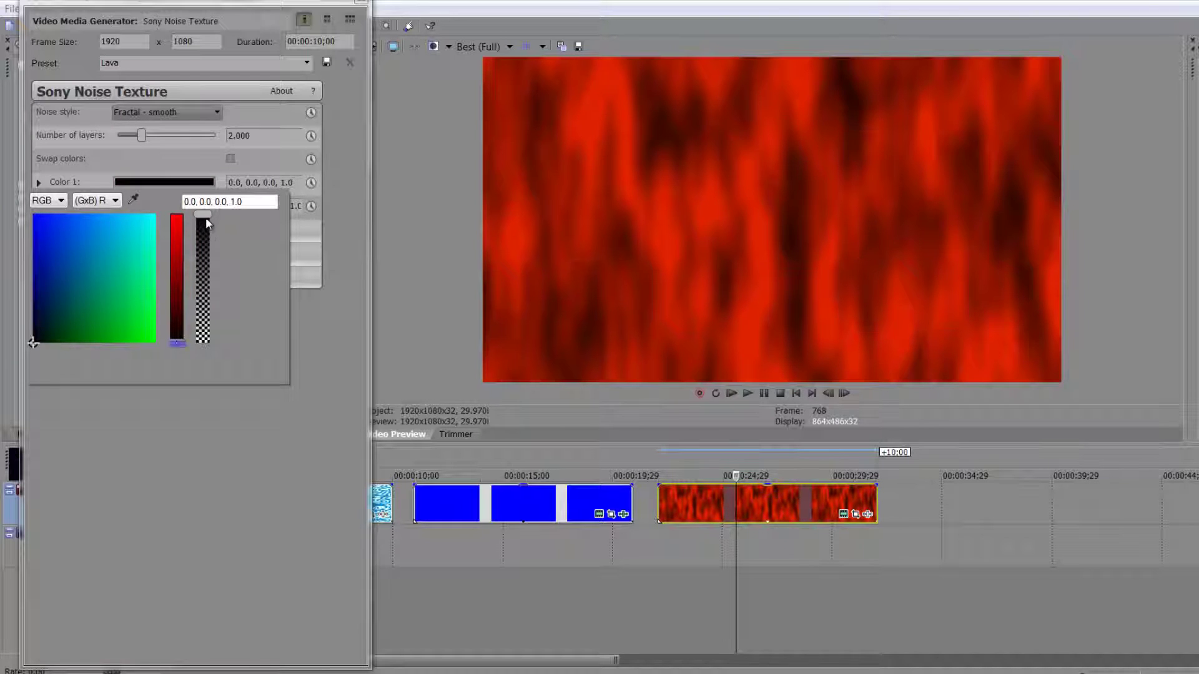
{"action": "mouse_move", "coordinate": [204, 216]}
{"action": "left_mouse_down"}
{"action": "mouse_move", "coordinate": [203, 323]}
{"action": "mouse_move", "coordinate": [200, 212]}
{"action": "left_mouse_up"}
{"action": "left_click", "coordinate": [313, 243]}
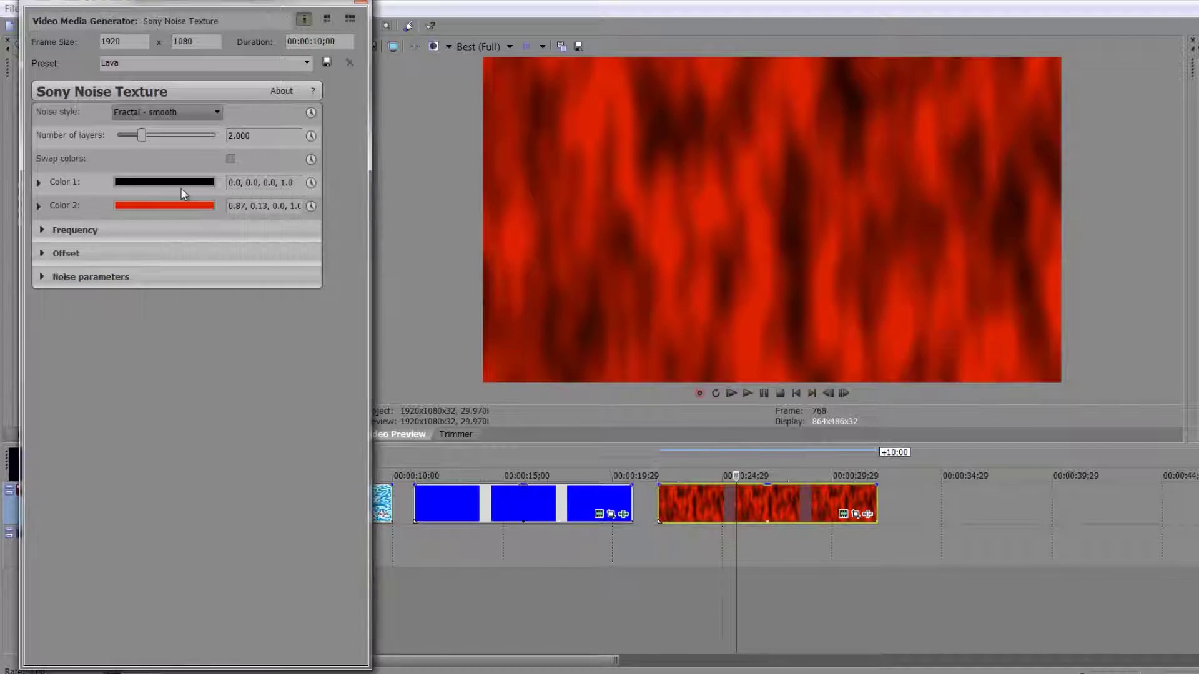
{"action": "left_click", "coordinate": [182, 209]}
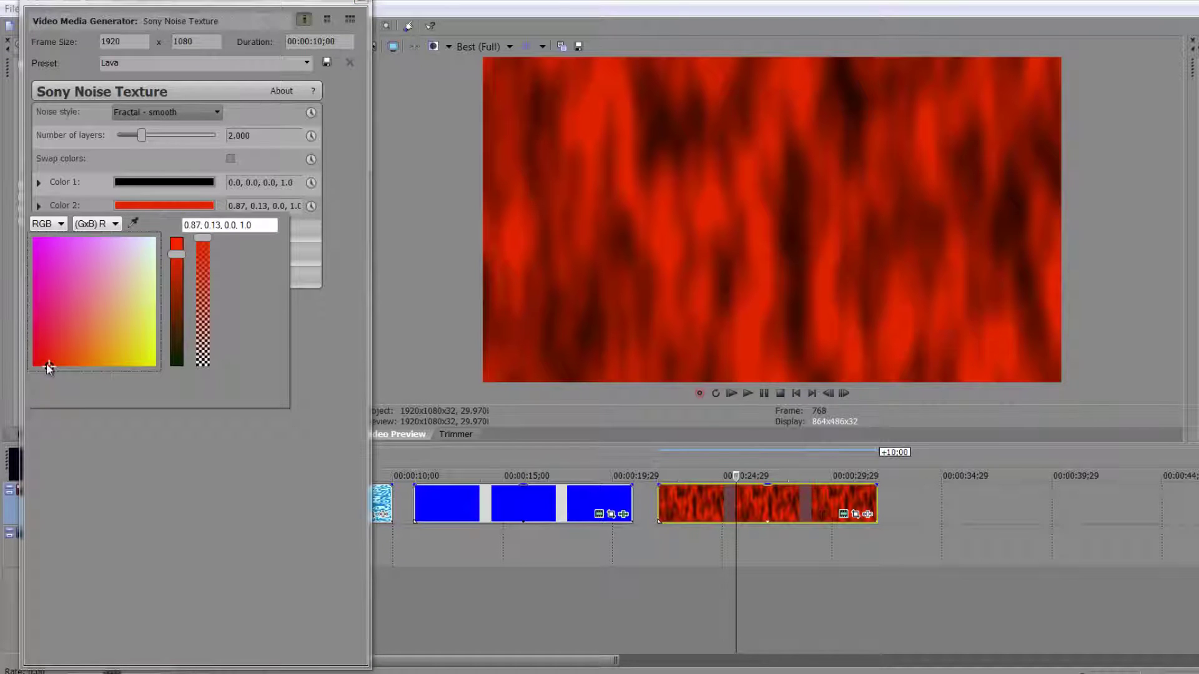
{"action": "left_click_drag", "start_coordinate": [46, 363], "coordinate": [95, 369]}
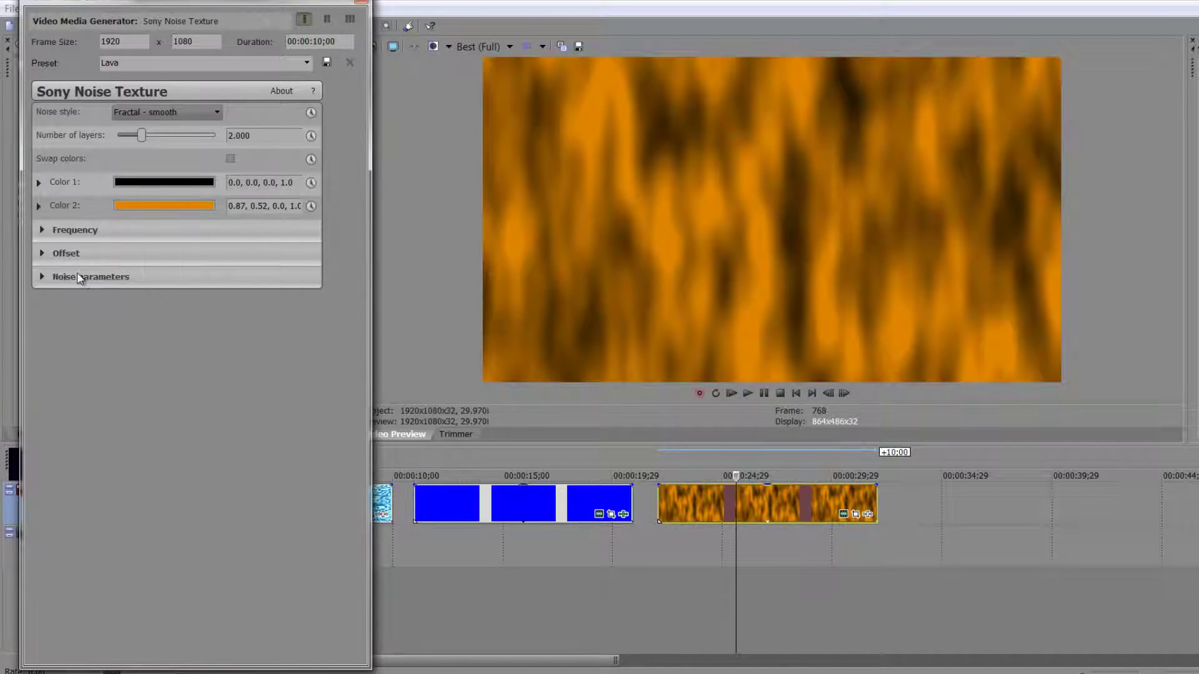
- Expand the Lava's Frequency and Offset settings and mark the lava event's start
{"action": "left_click", "coordinate": [45, 230]}
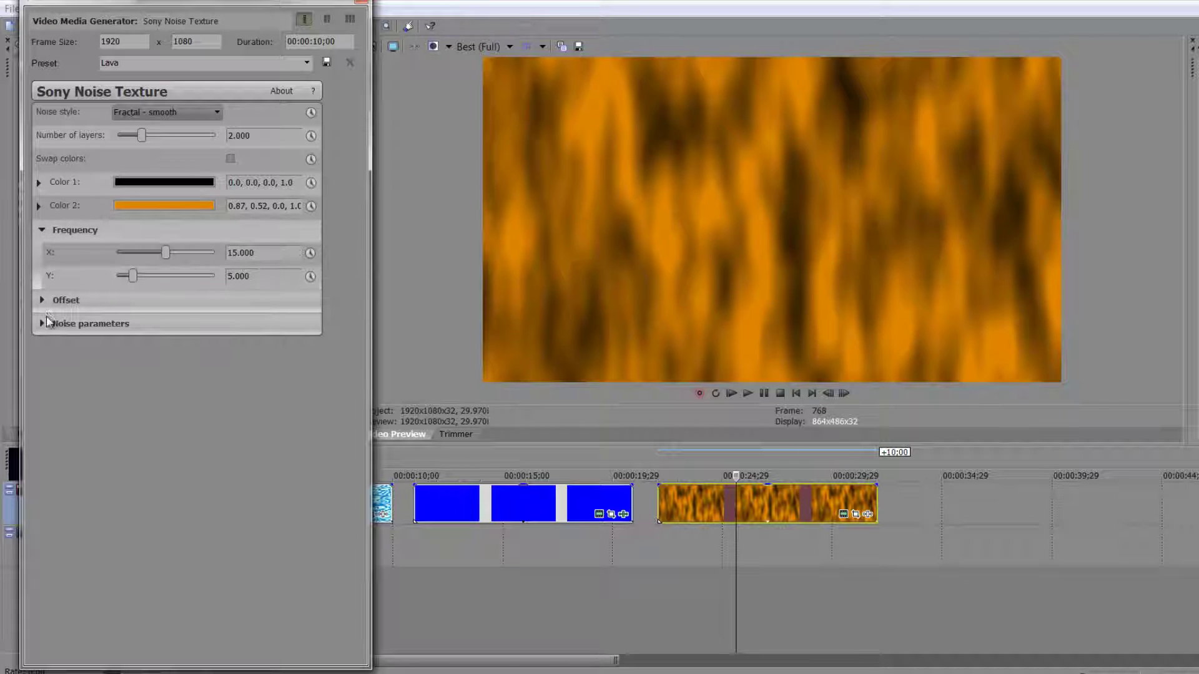
{"action": "left_click", "coordinate": [43, 301]}
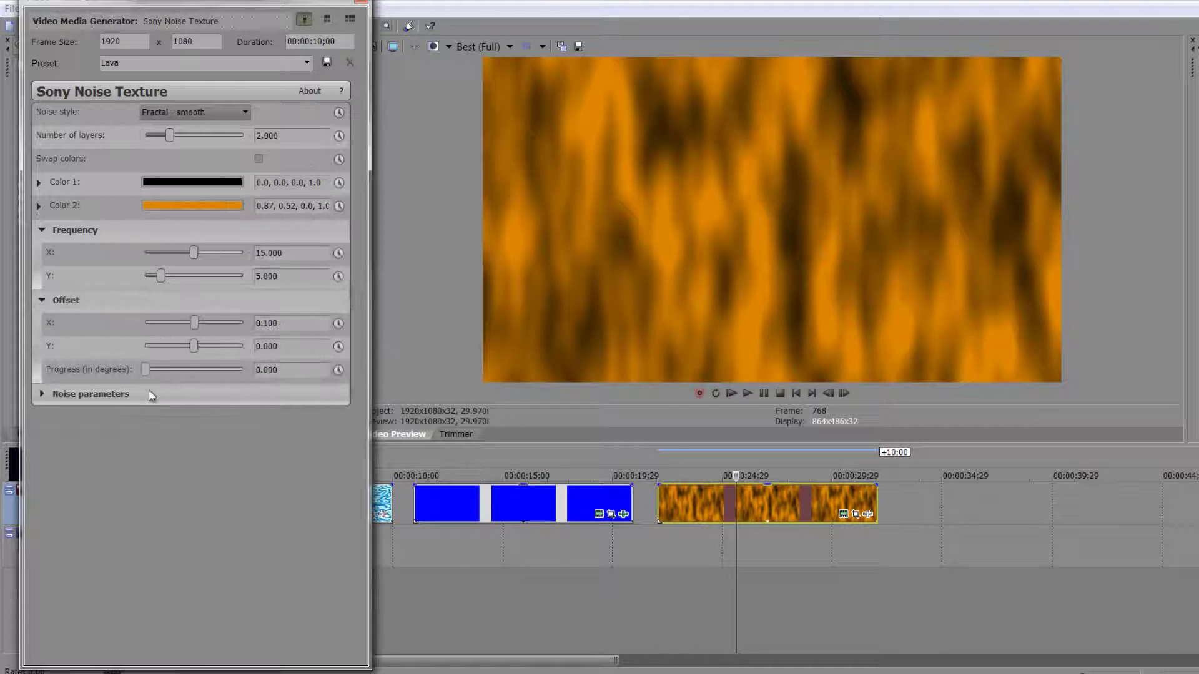
{"action": "key", "text": "bracketleft"}
{"action": "left_click", "coordinate": [742, 493]}
{"action": "key", "text": "bracketleft"}
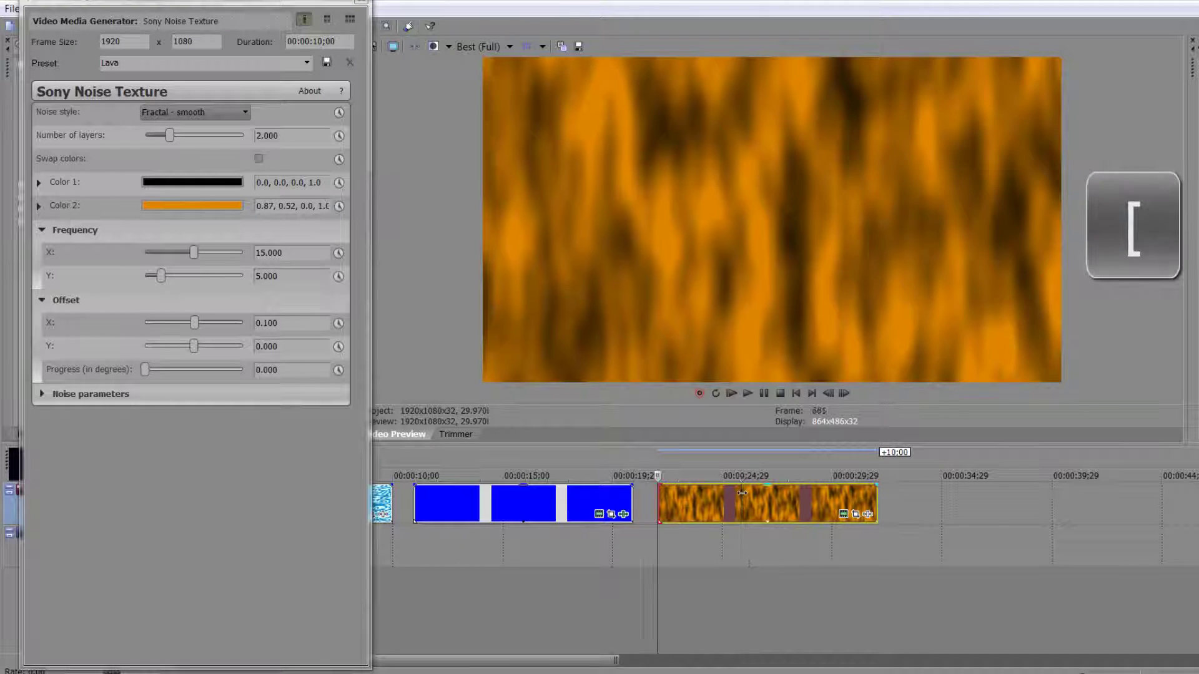
- Make Progress animatable, mark the event's end, and set Progress to 8.844
{"action": "left_click", "coordinate": [337, 371]}
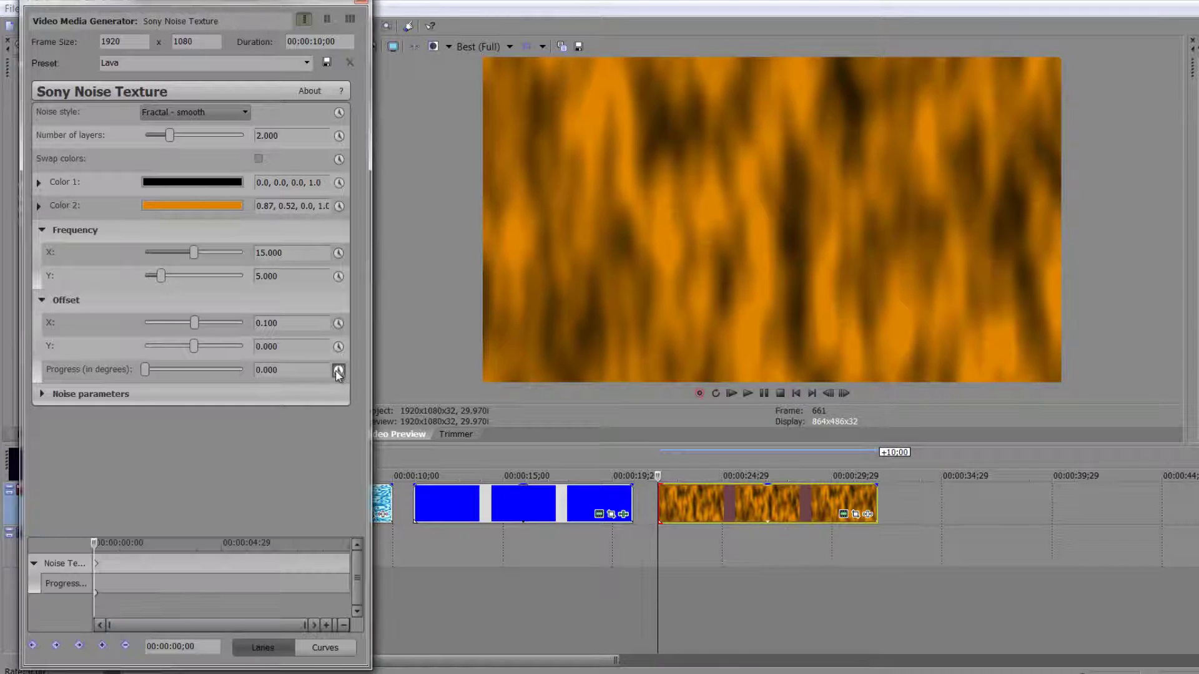
{"action": "left_click", "coordinate": [770, 517]}
{"action": "key", "text": "bracketright"}
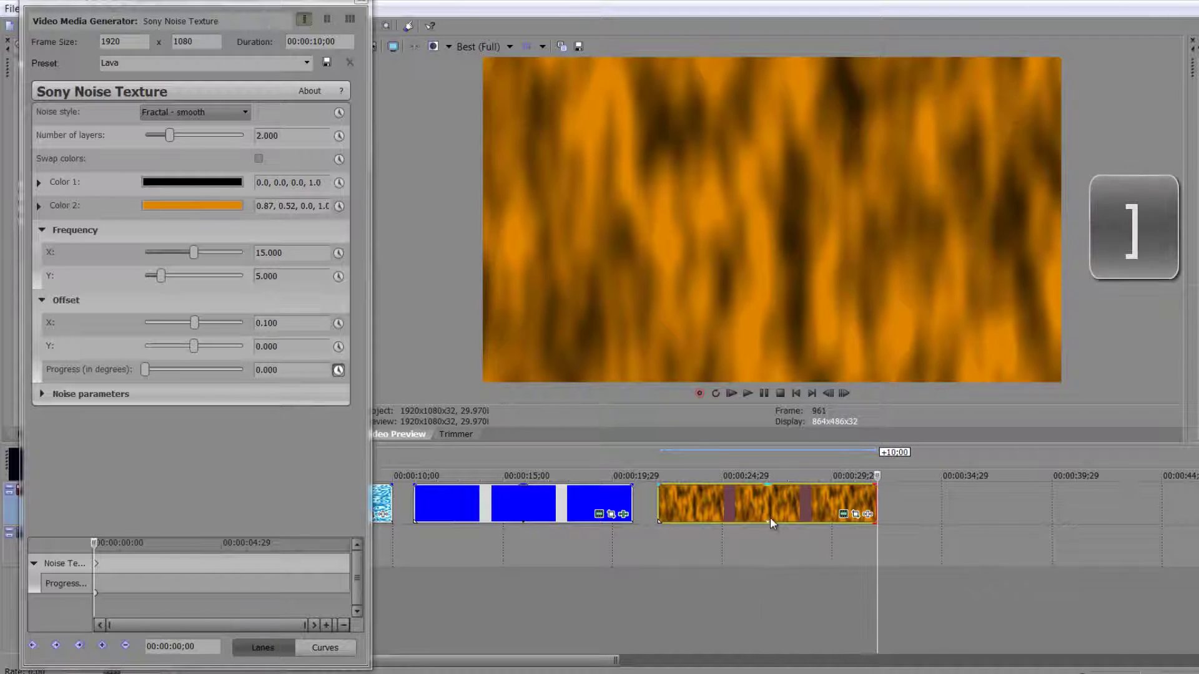
{"action": "left_click_drag", "start_coordinate": [145, 370], "coordinate": [232, 369]}
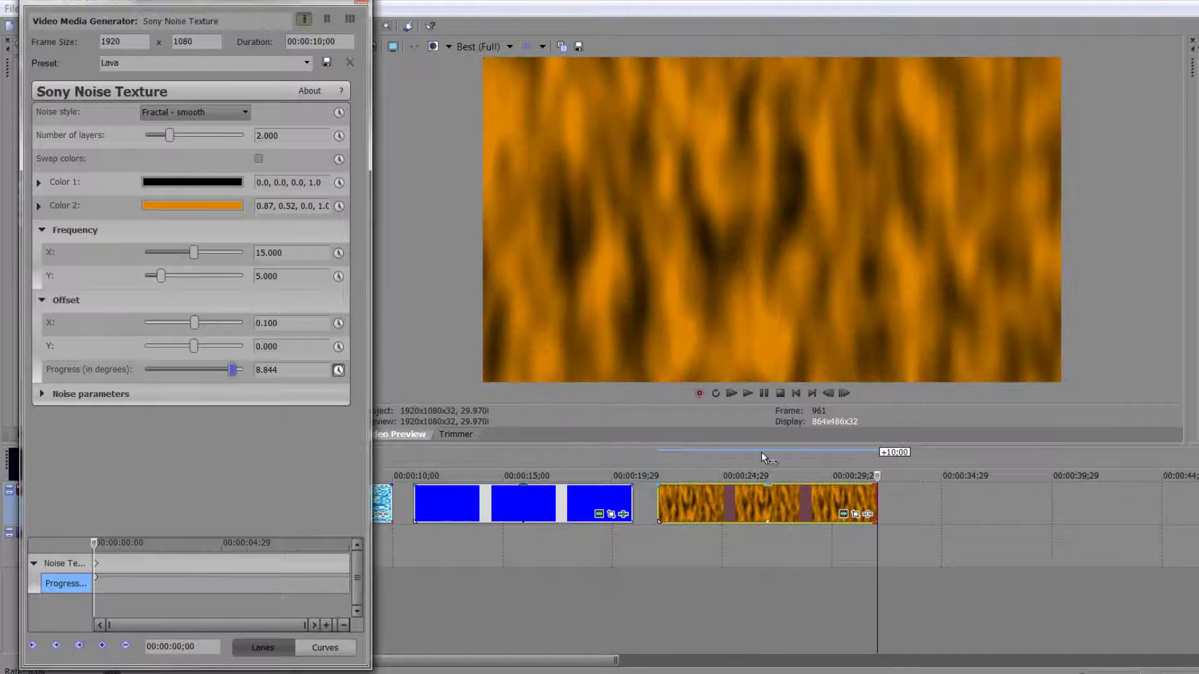
- Play back the lava event from its start to preview the change
{"action": "left_click", "coordinate": [861, 492]}
{"action": "key", "text": "Home"}
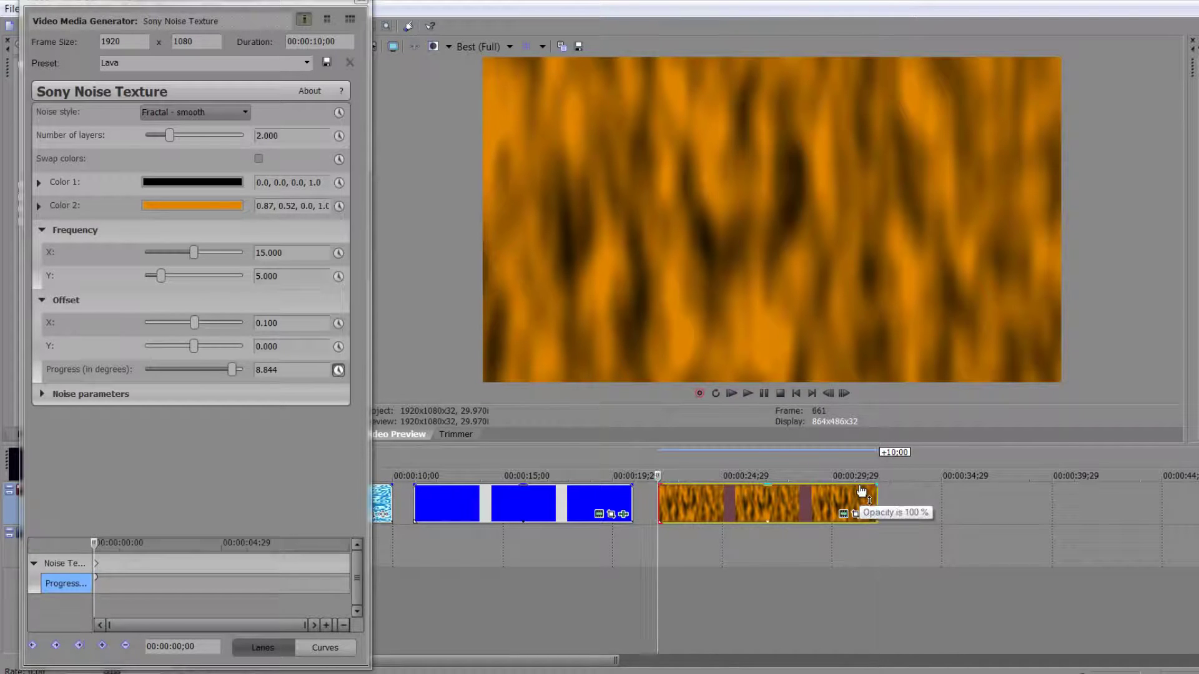
{"action": "key", "text": "space"}
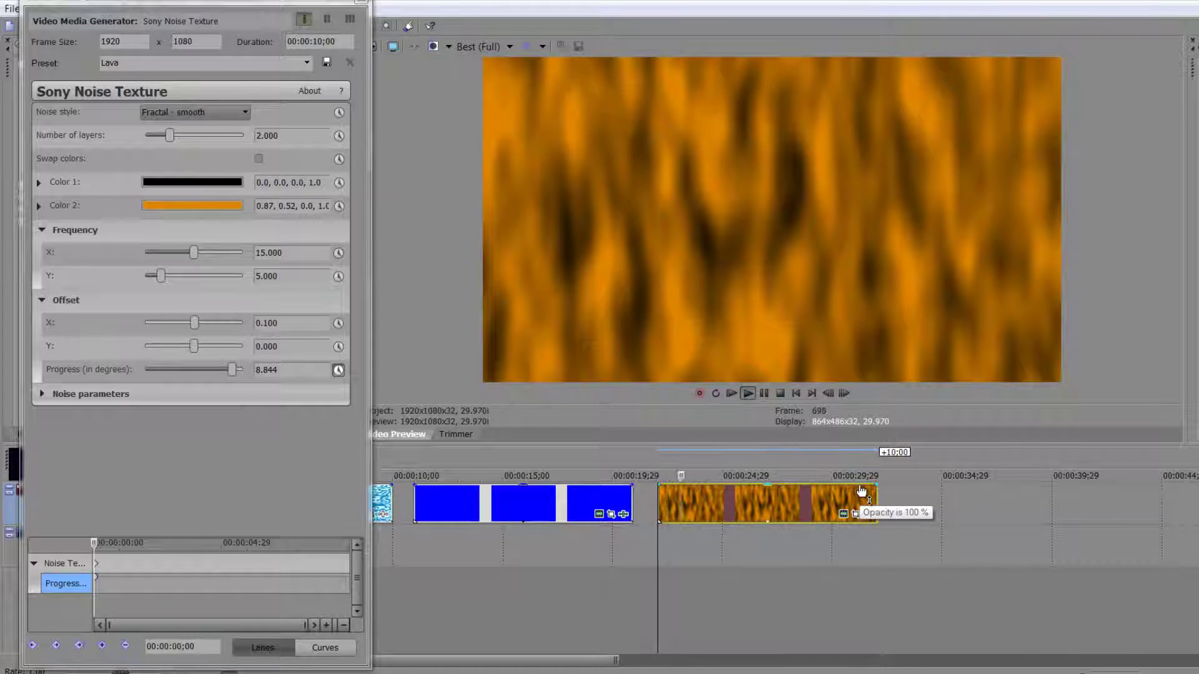
{"action": "key", "text": "space"}
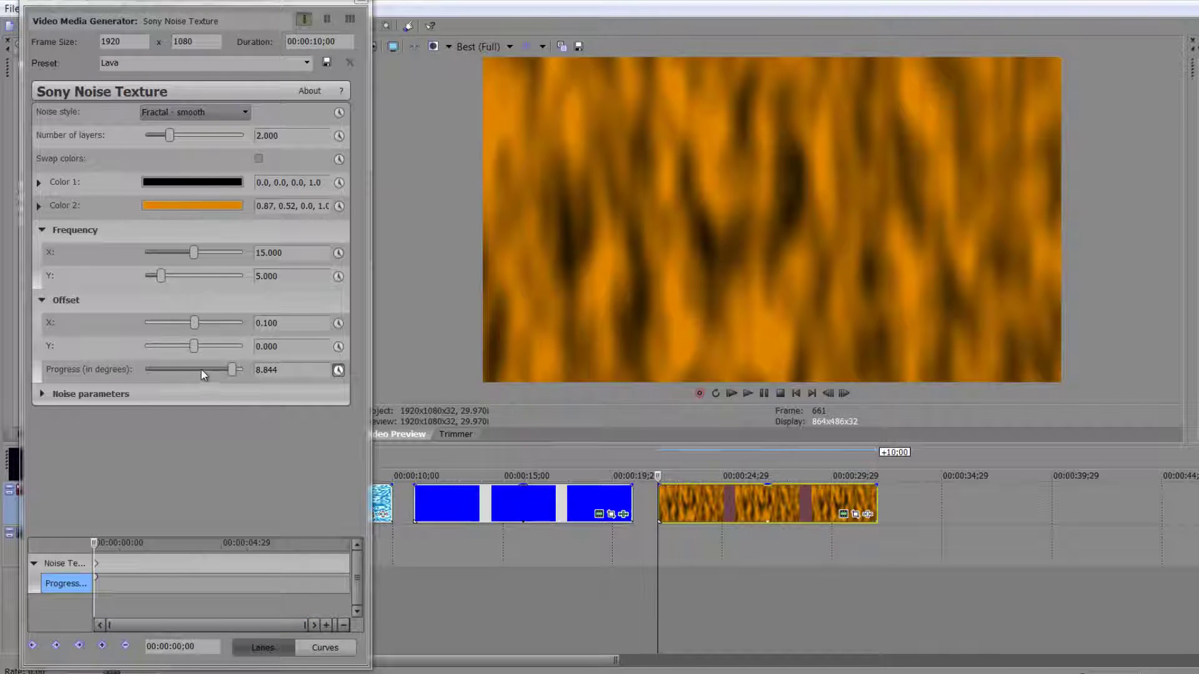
- Keyframe lava Progress at 0.000 at the start and 10.000 at the end, then play it
{"action": "left_click_drag", "start_coordinate": [229, 373], "coordinate": [33, 373]}
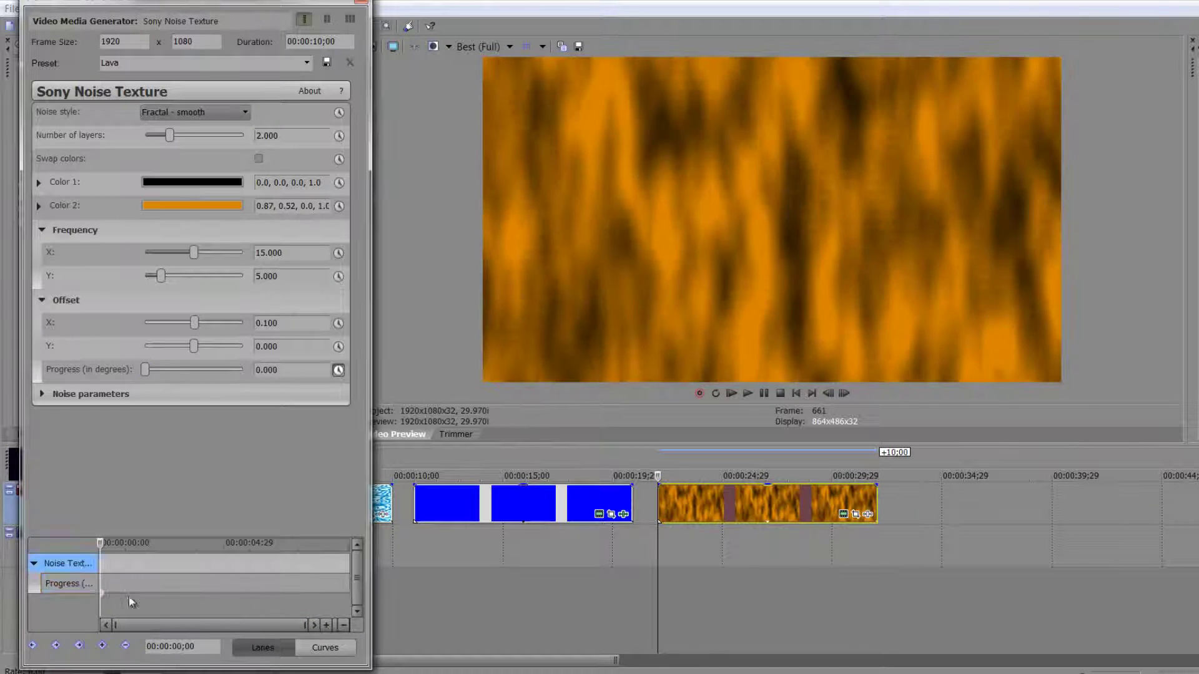
{"action": "left_click", "coordinate": [860, 502]}
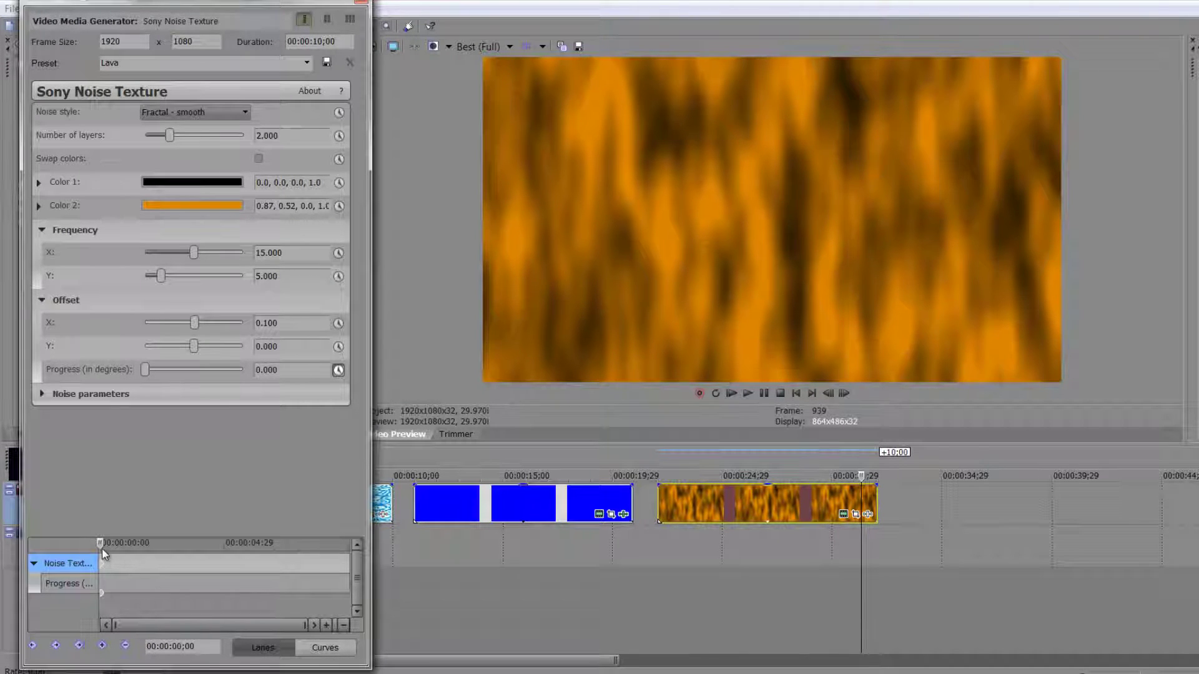
{"action": "left_click_drag", "start_coordinate": [103, 549], "coordinate": [418, 570]}
{"action": "left_click_drag", "start_coordinate": [147, 369], "coordinate": [286, 379]}
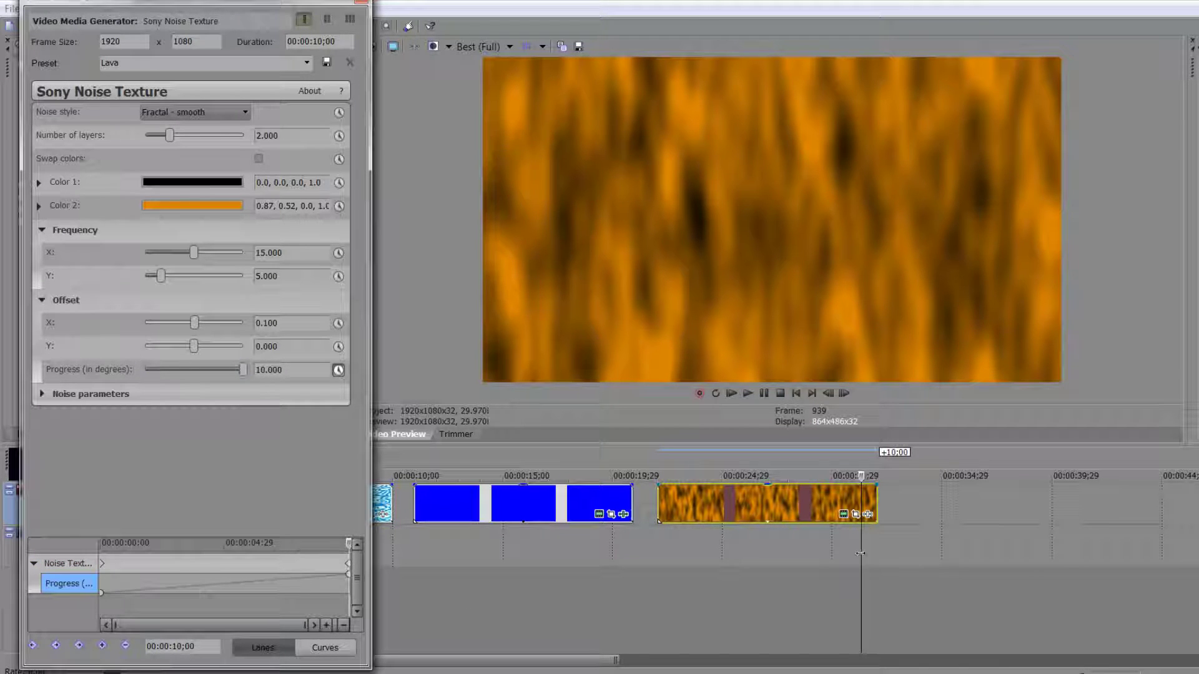
{"action": "left_click_drag", "start_coordinate": [861, 553], "coordinate": [657, 567]}
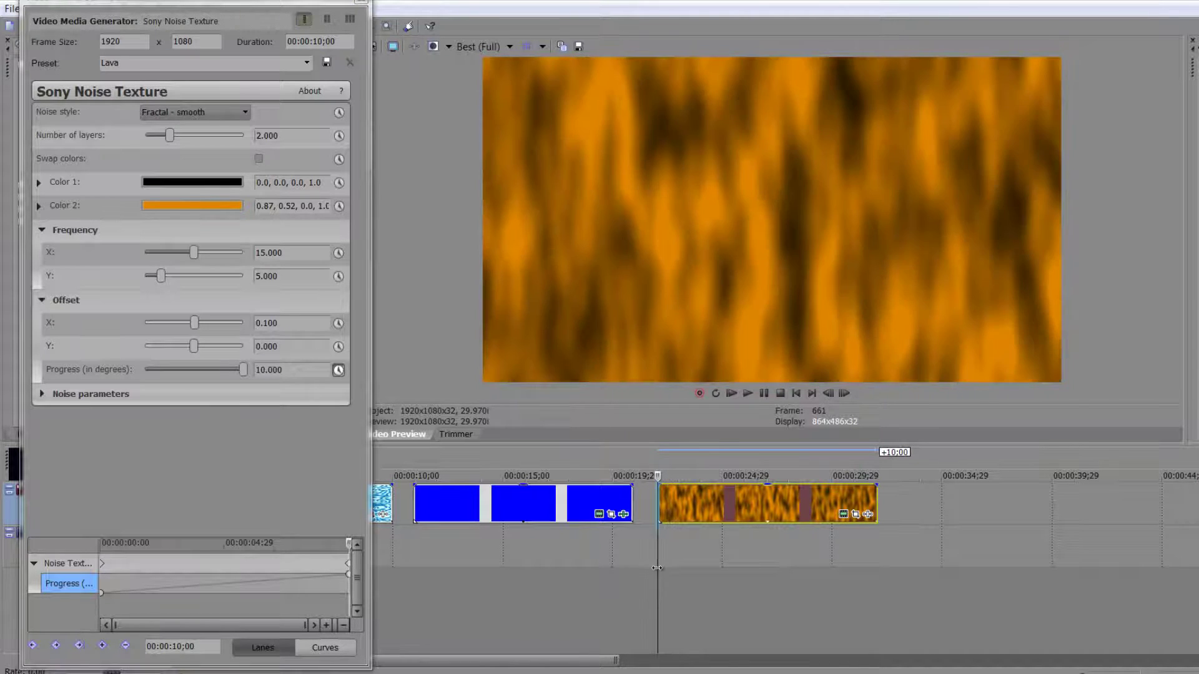
{"action": "key", "text": "space"}
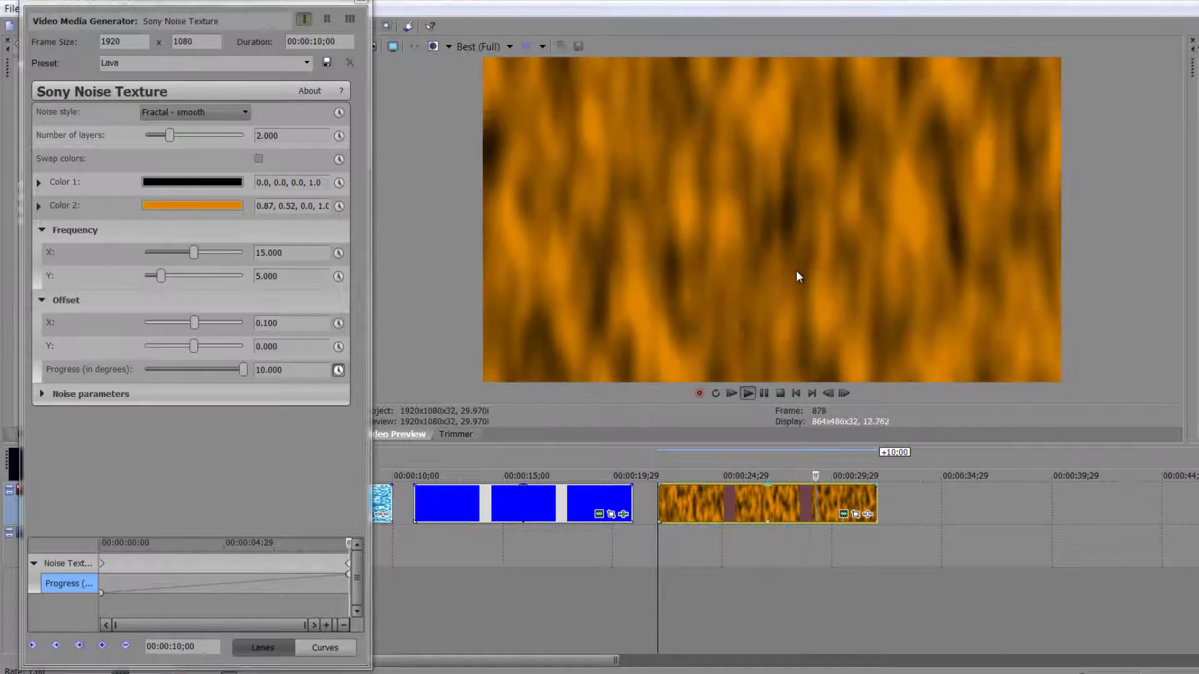
- Set Offset Y to -5.000 at the event's start and make it animatable
{"action": "key", "text": "space"}
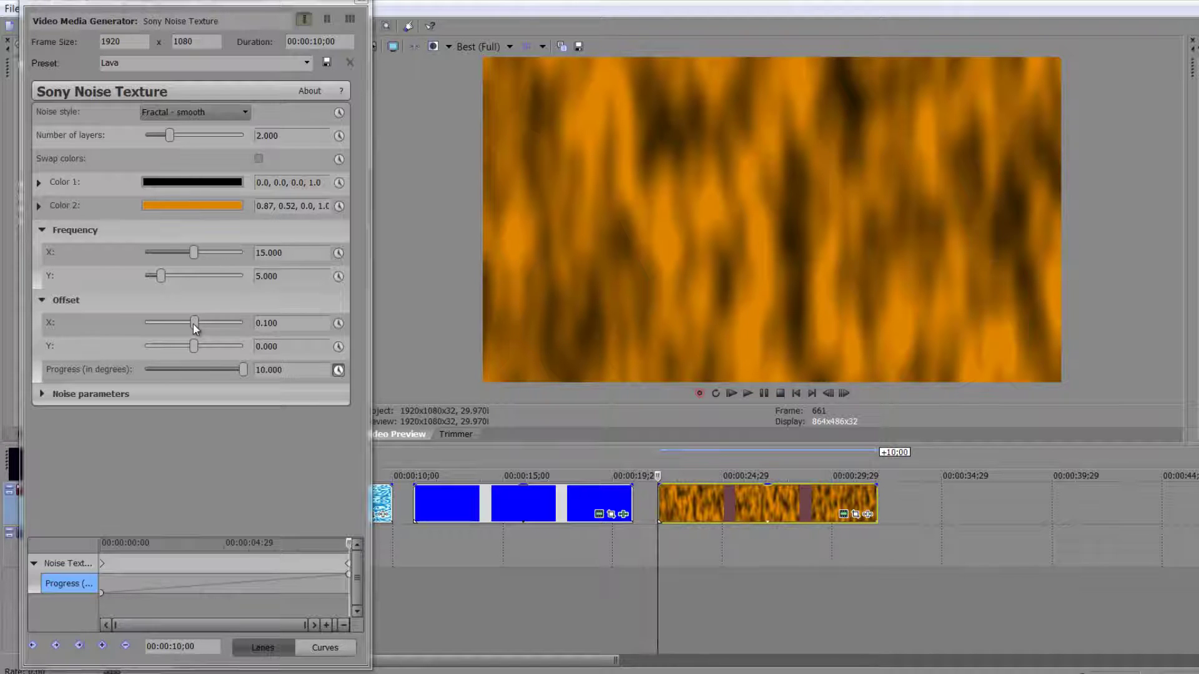
{"action": "left_click_drag", "start_coordinate": [194, 348], "coordinate": [143, 350]}
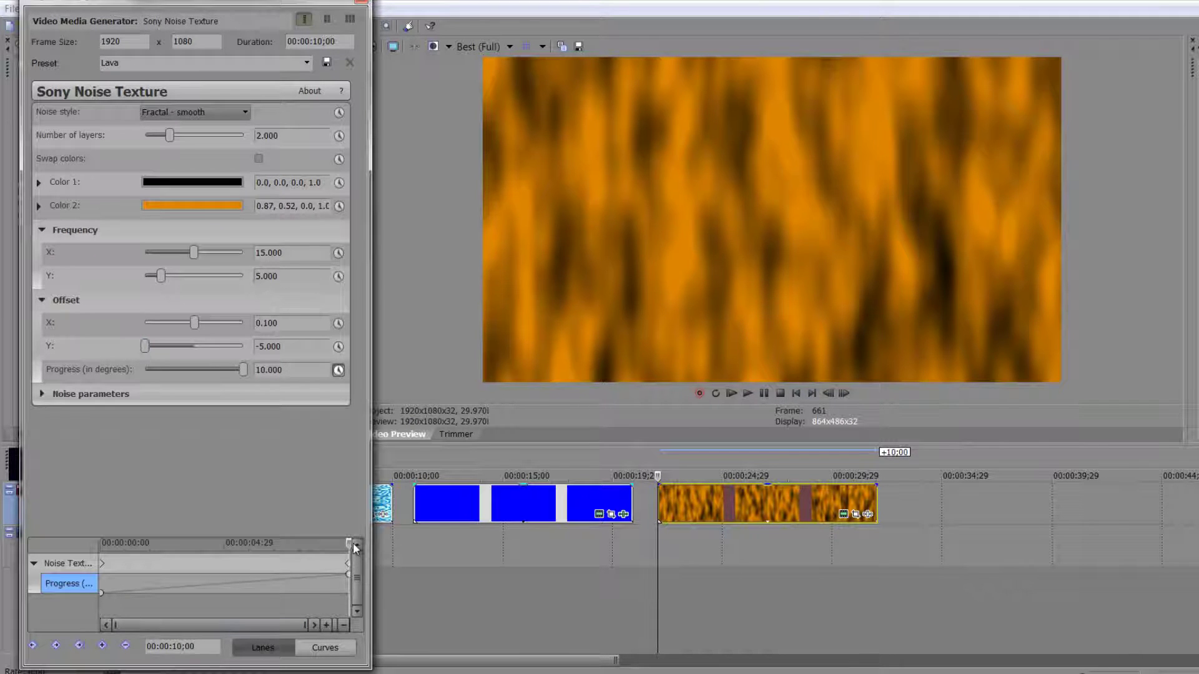
{"action": "left_click_drag", "start_coordinate": [349, 545], "coordinate": [74, 567]}
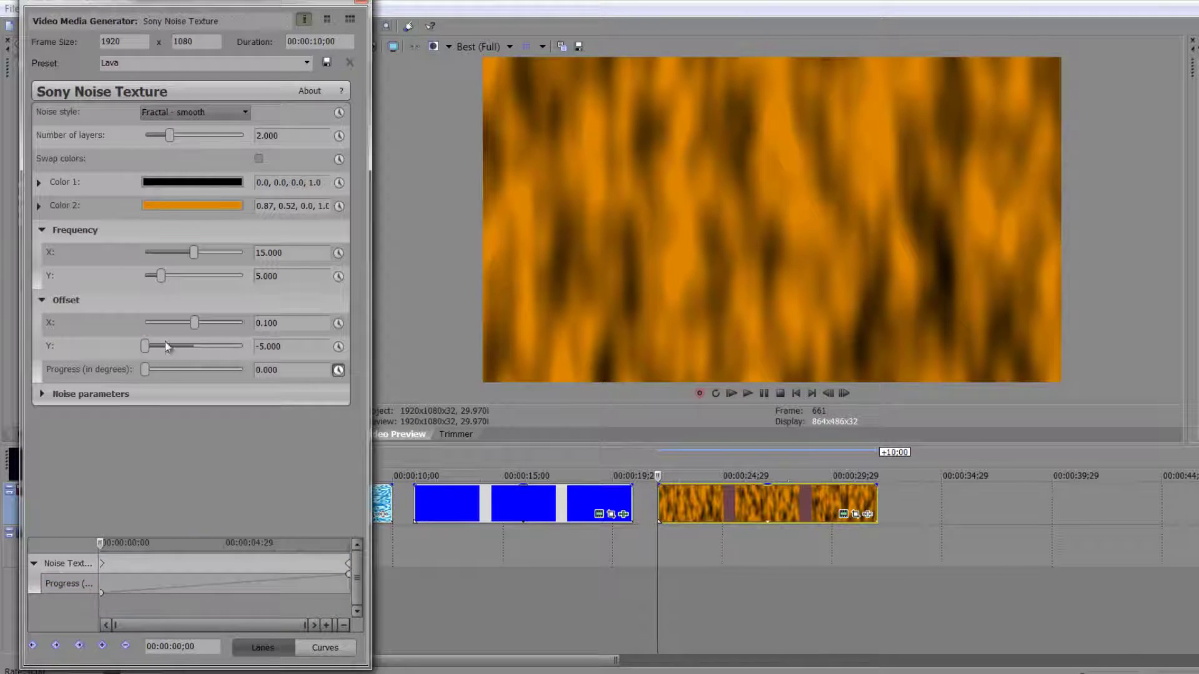
{"action": "left_click", "coordinate": [339, 346]}
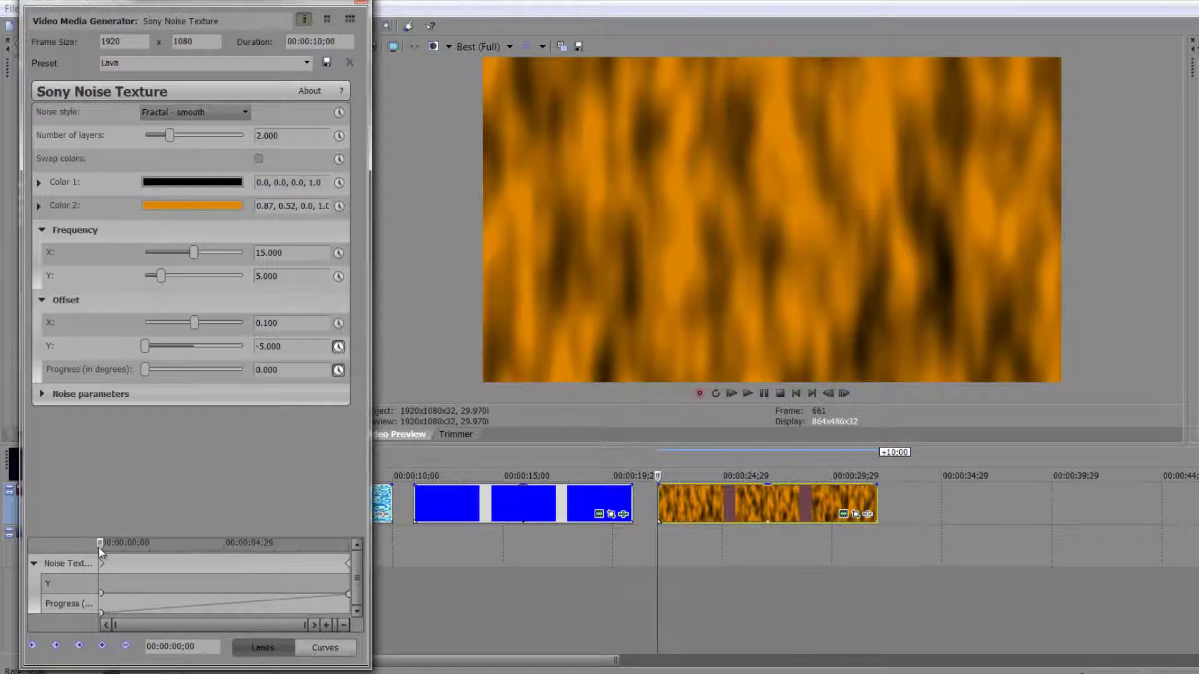
- Keyframe Offset Y to 4.864 at the event's end, preview, and close the generator window
{"action": "left_click_drag", "start_coordinate": [103, 550], "coordinate": [470, 579]}
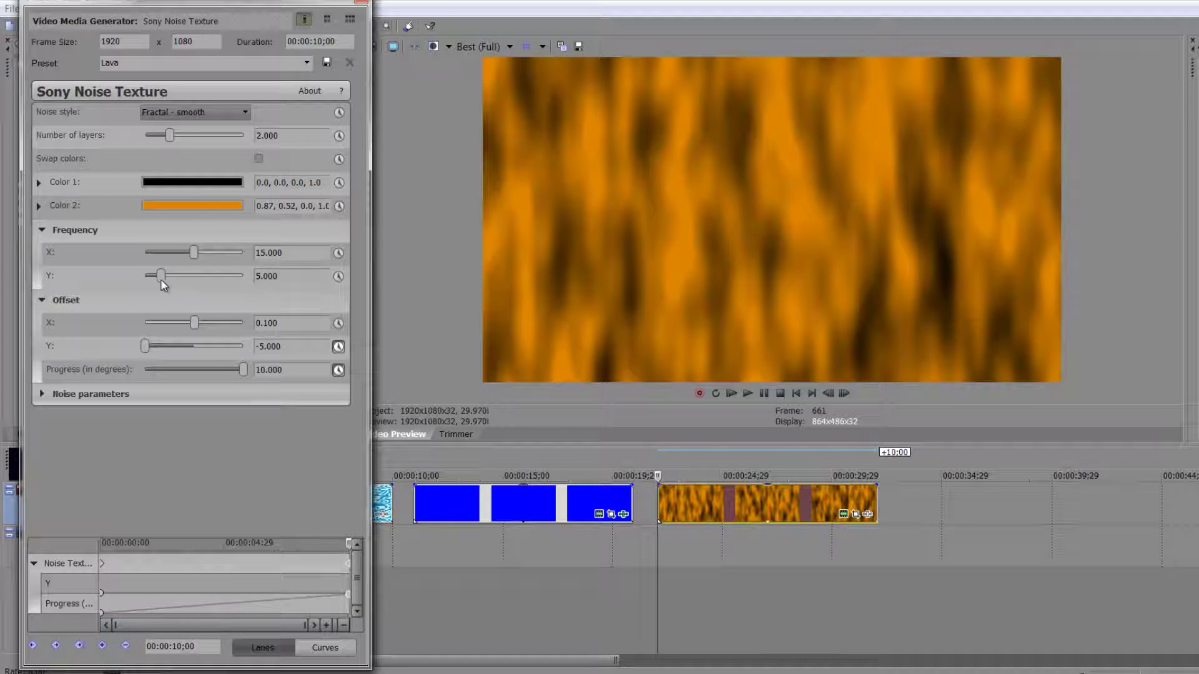
{"action": "left_click_drag", "start_coordinate": [148, 352], "coordinate": [247, 360]}
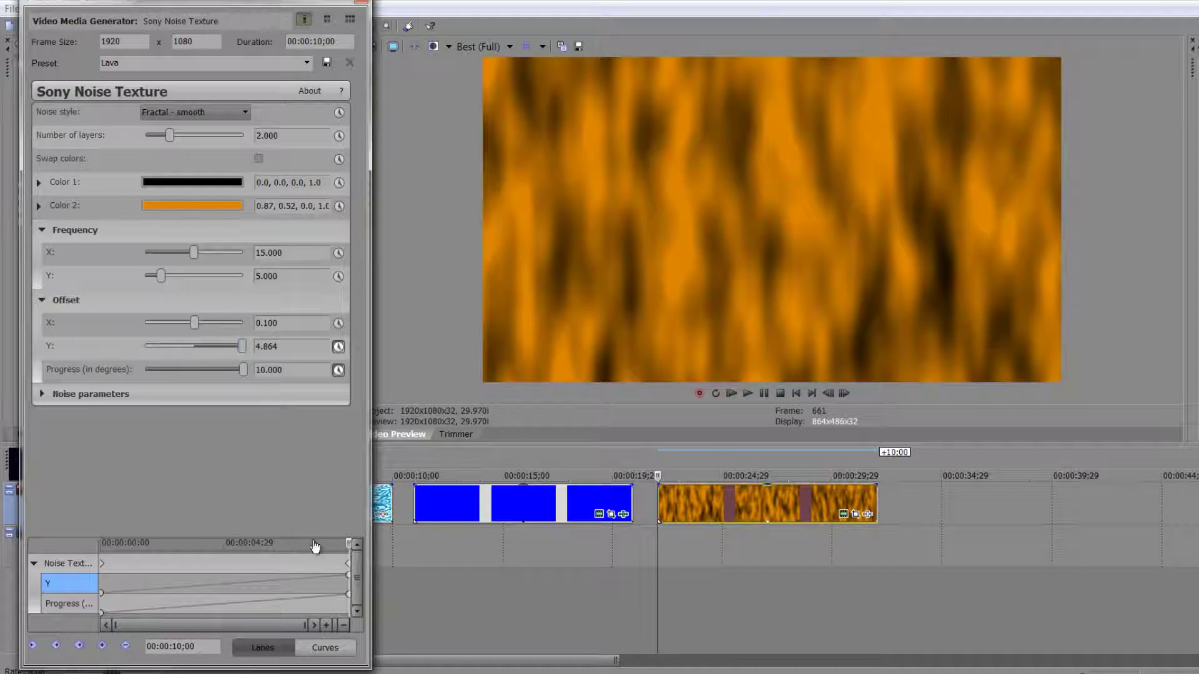
{"action": "left_click", "coordinate": [763, 393]}
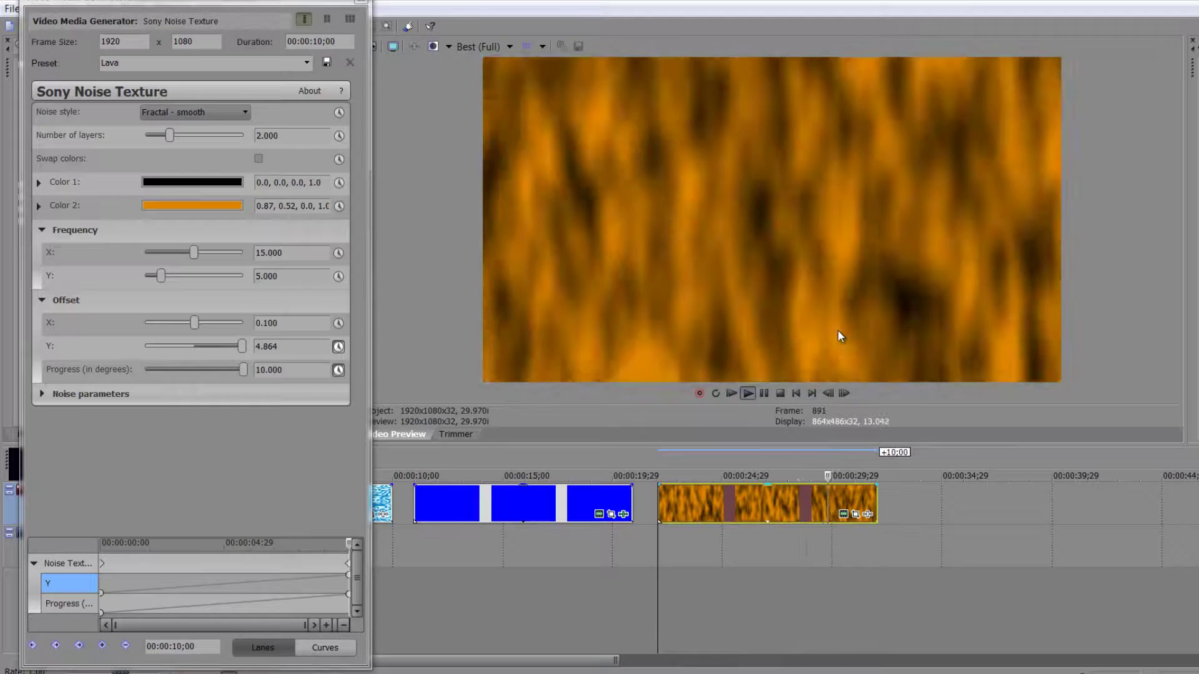
{"action": "key", "text": "space"}
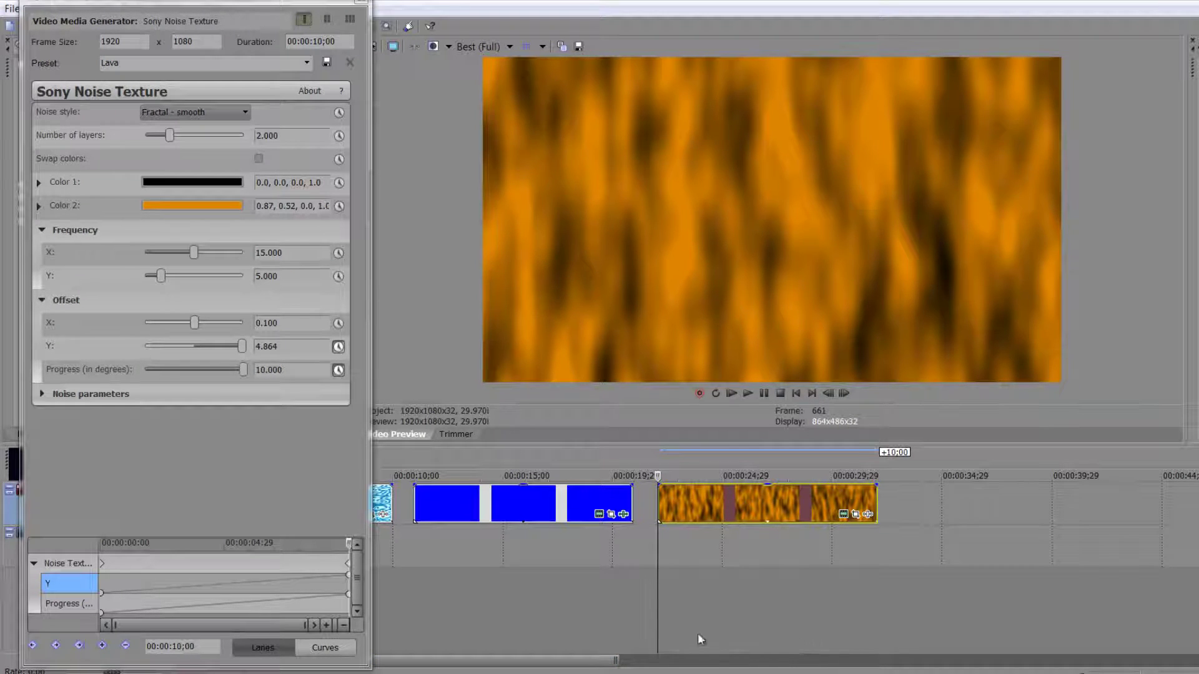
{"action": "left_click", "coordinate": [361, 3]}
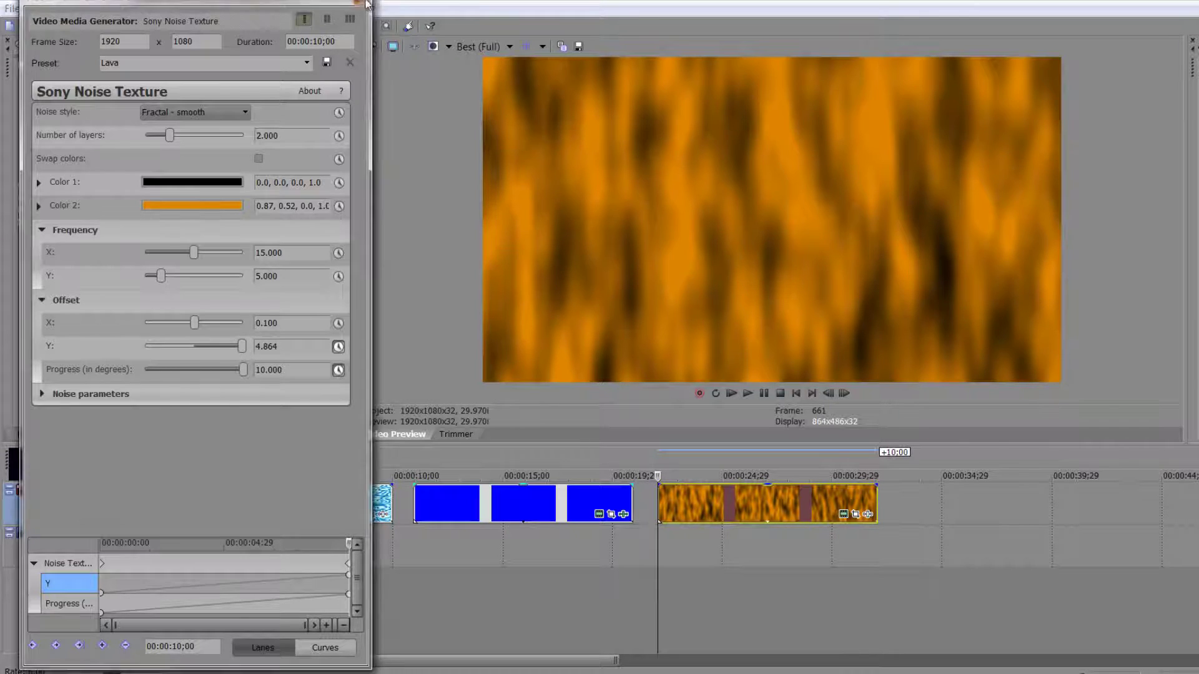
- Composite the water track additively over the castle at 39 % opacity and preview
{"action": "left_click", "coordinate": [253, 572]}
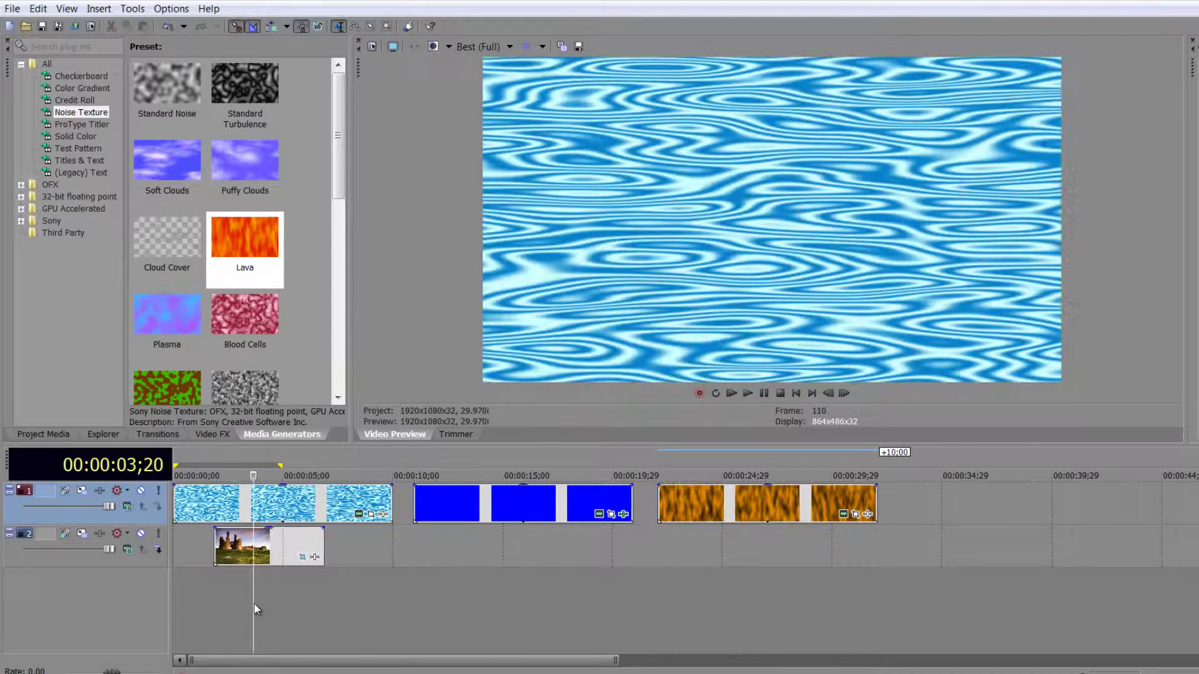
{"action": "left_click", "coordinate": [133, 510]}
{"action": "left_click", "coordinate": [183, 287]}
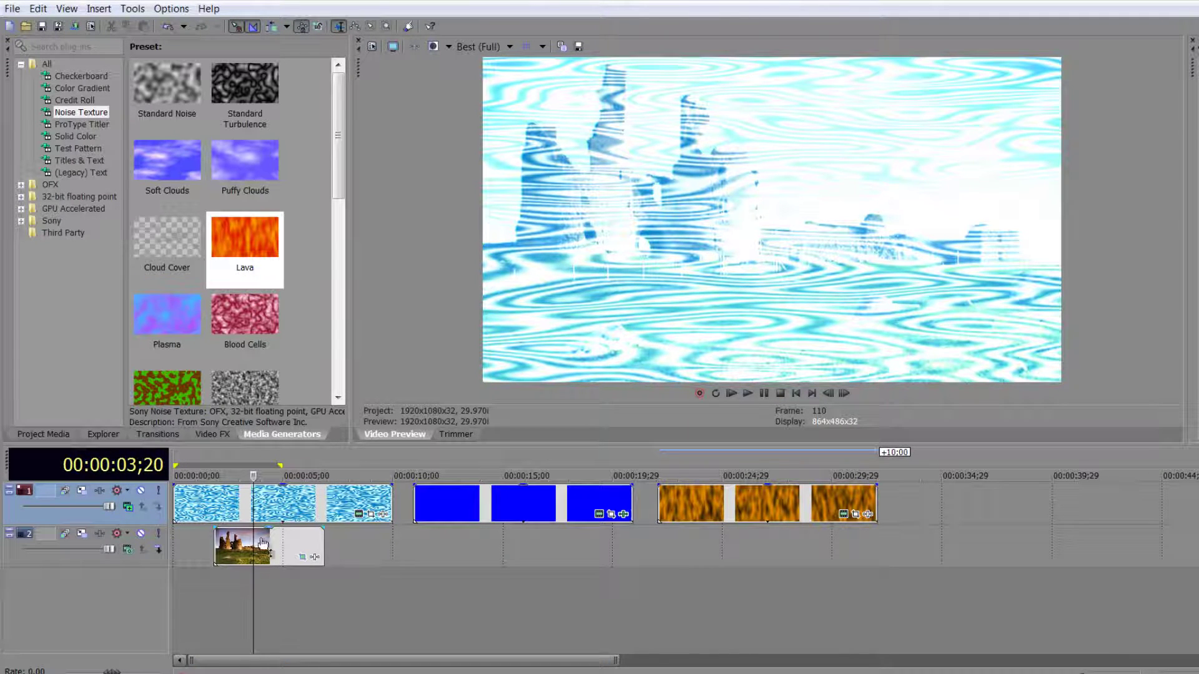
{"action": "left_click_drag", "start_coordinate": [285, 487], "coordinate": [282, 523]}
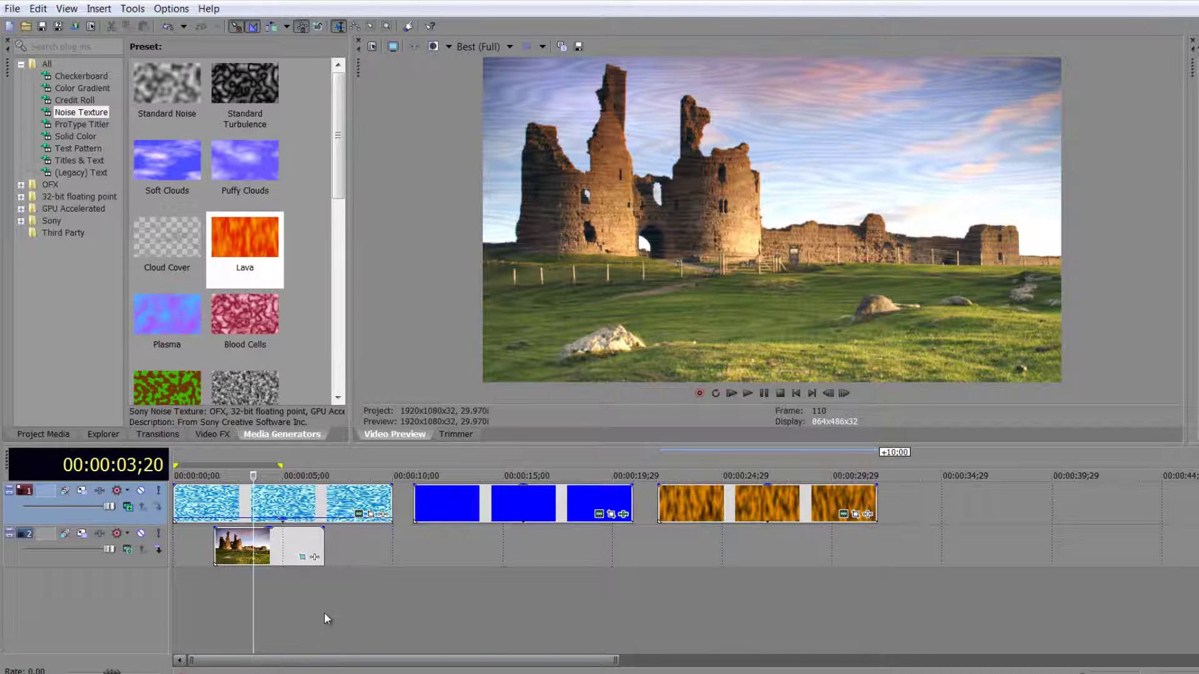
{"action": "key", "text": "space"}
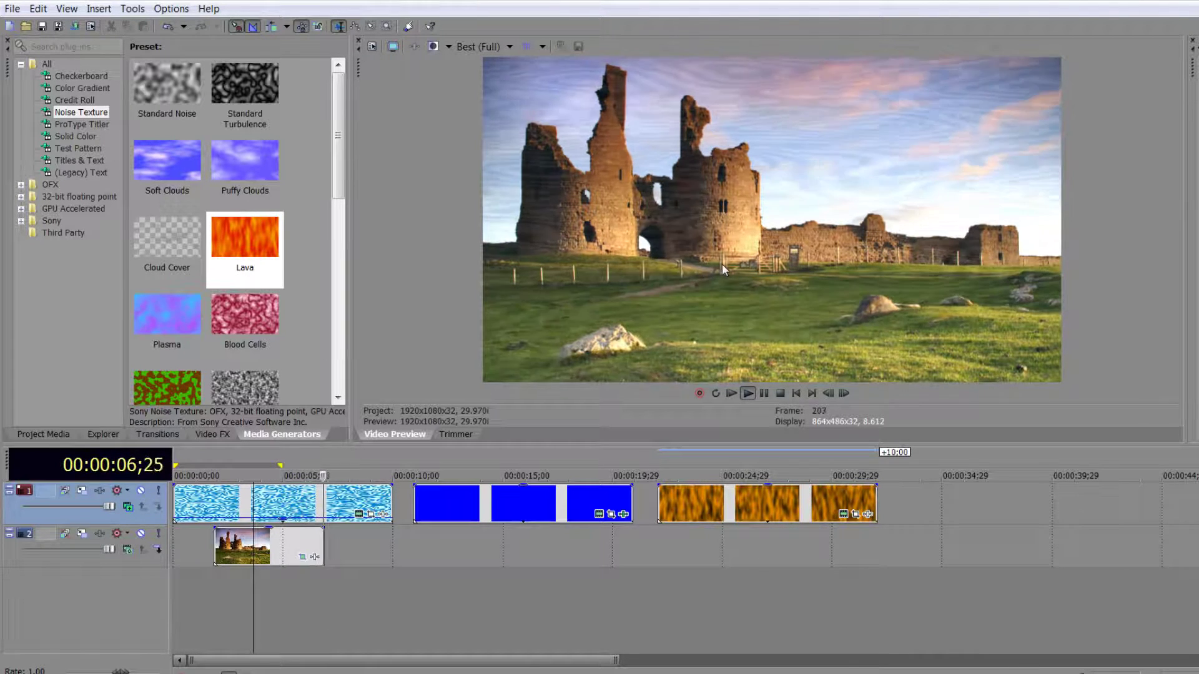
{"action": "key", "text": "space"}
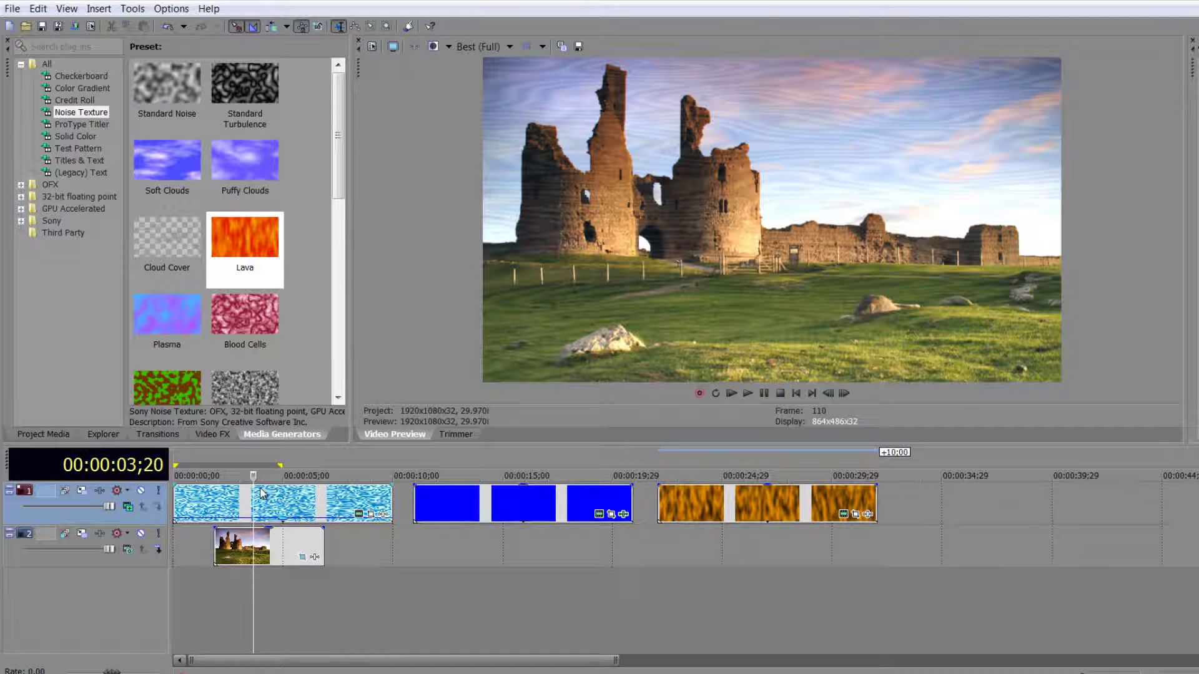
- Lower the water clip's opacity to 5 % and preview the fainter overlay
{"action": "left_click_drag", "start_coordinate": [256, 476], "coordinate": [231, 476]}
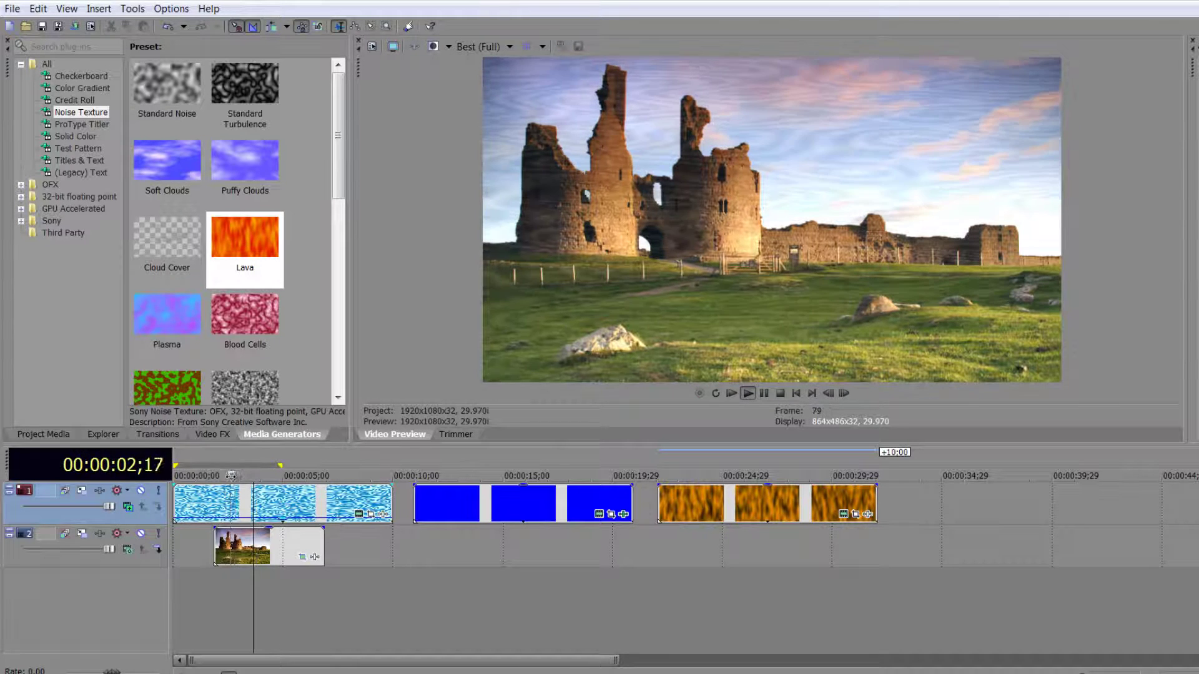
{"action": "key", "text": "space"}
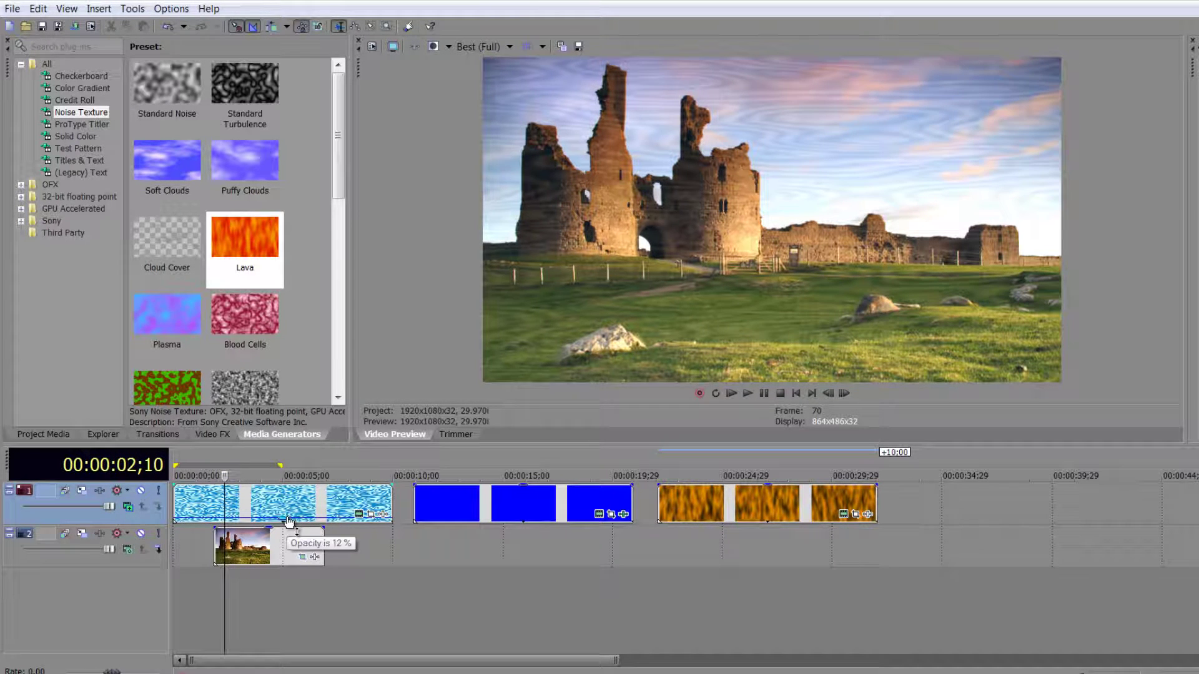
{"action": "left_click_drag", "start_coordinate": [289, 521], "coordinate": [285, 525]}
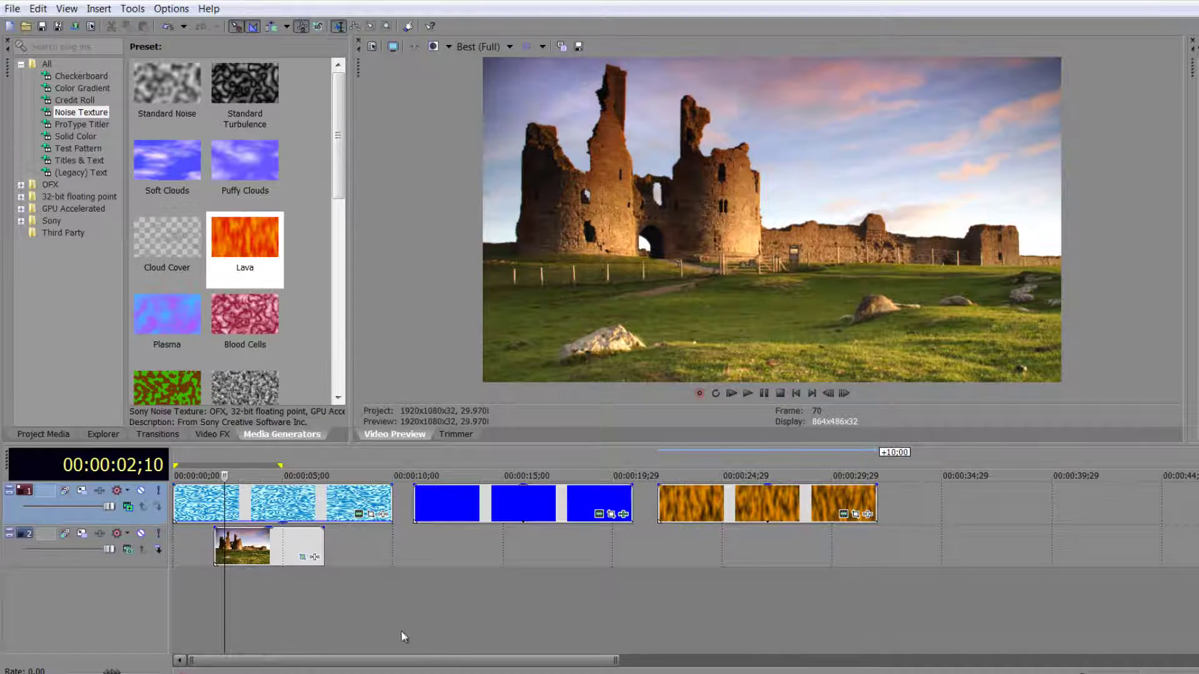
{"action": "key", "text": "space"}
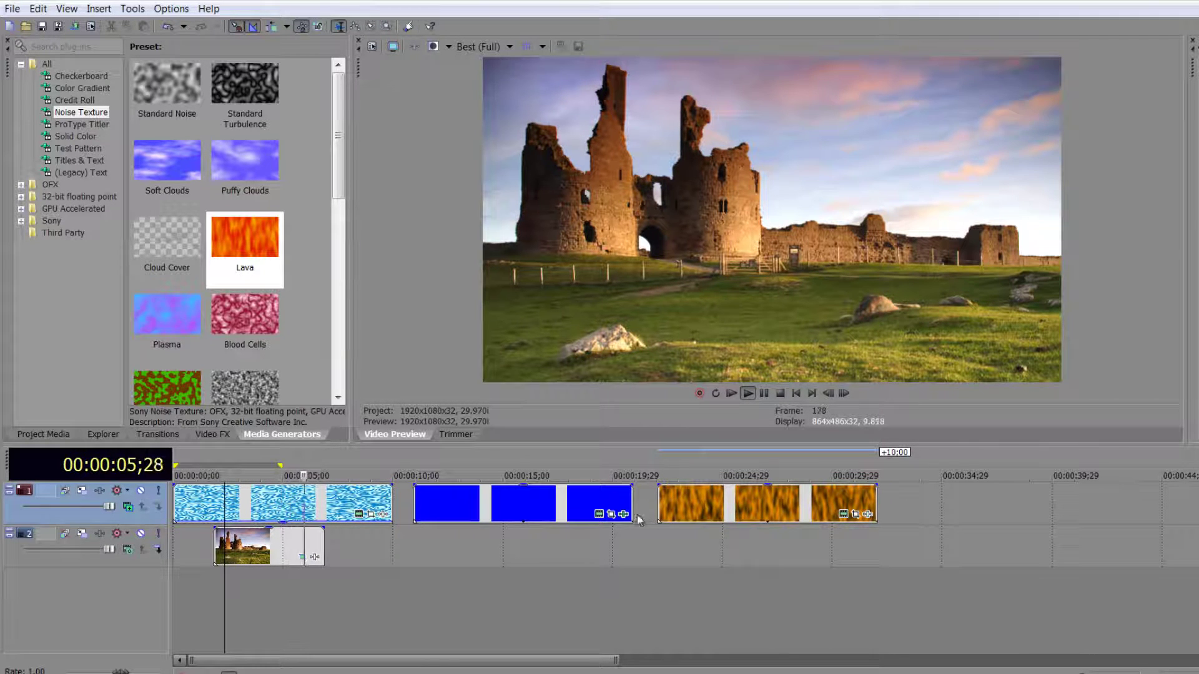
{"action": "key", "text": "space"}
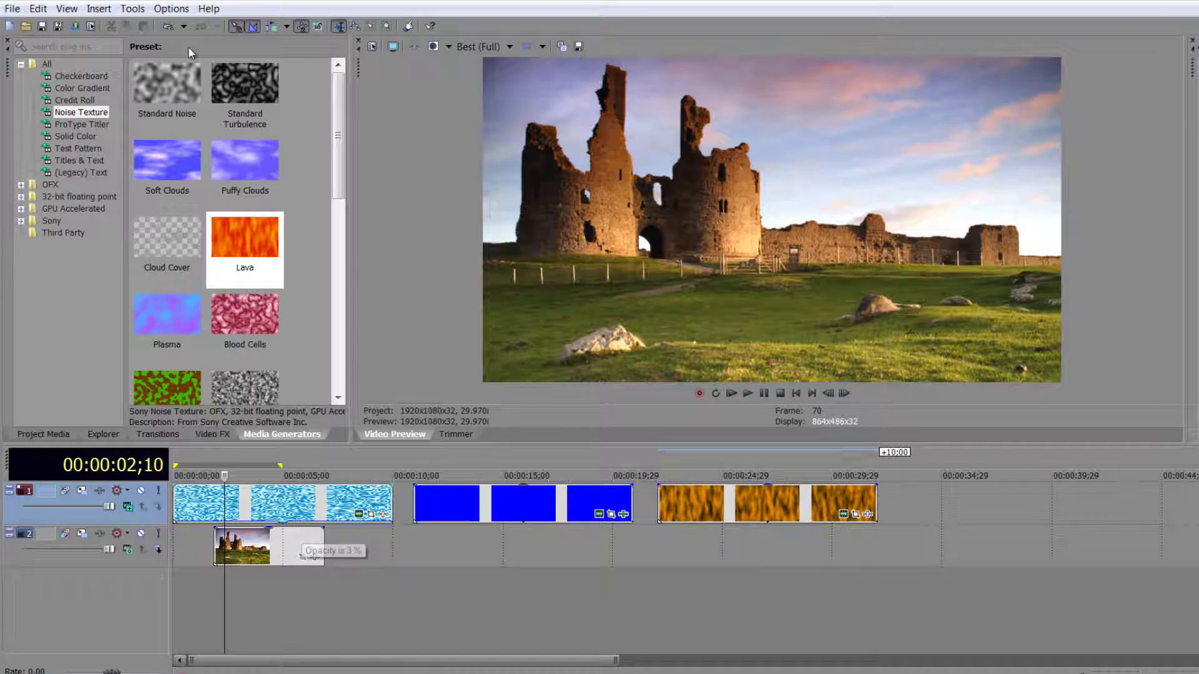
{"action": "mouse_move", "coordinate": [345, 173]}
{"action": "left_mouse_down"}
{"action": "mouse_move", "coordinate": [336, 377]}
{"action": "mouse_move", "coordinate": [343, 25]}
{"action": "left_mouse_up"}
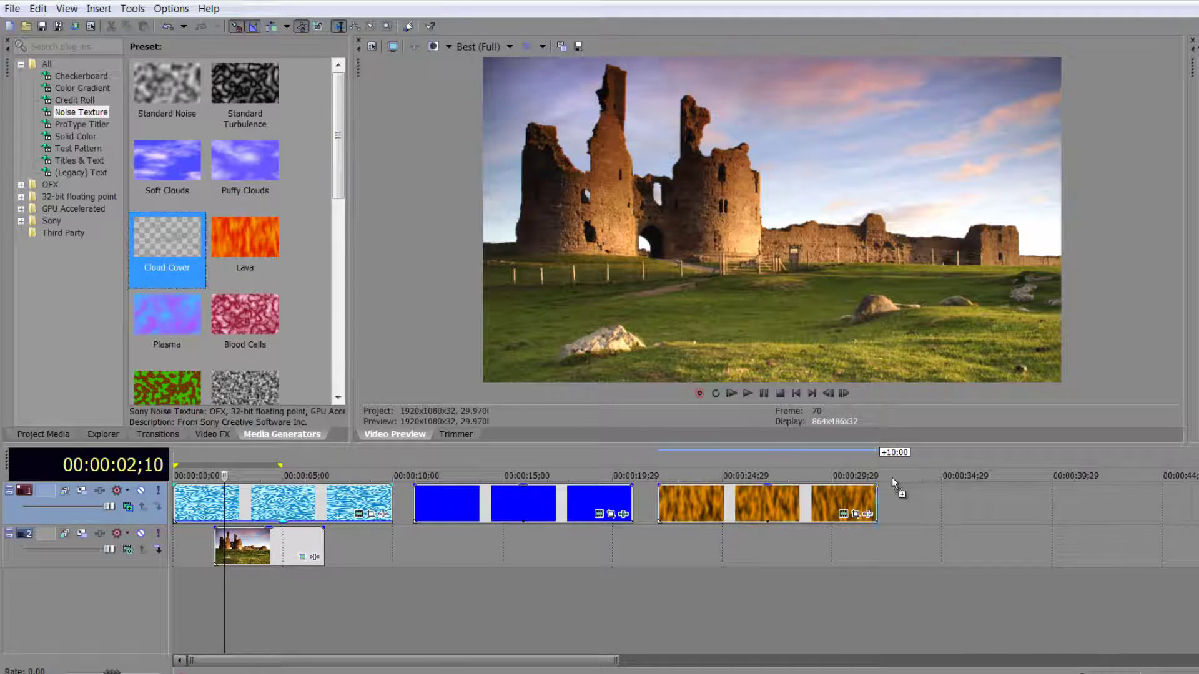
- Add a Cloud Cover clip to track 1 after the fire clip and scrub through it
{"action": "left_click_drag", "start_coordinate": [919, 503], "coordinate": [976, 510]}
{"action": "left_click", "coordinate": [976, 510]}
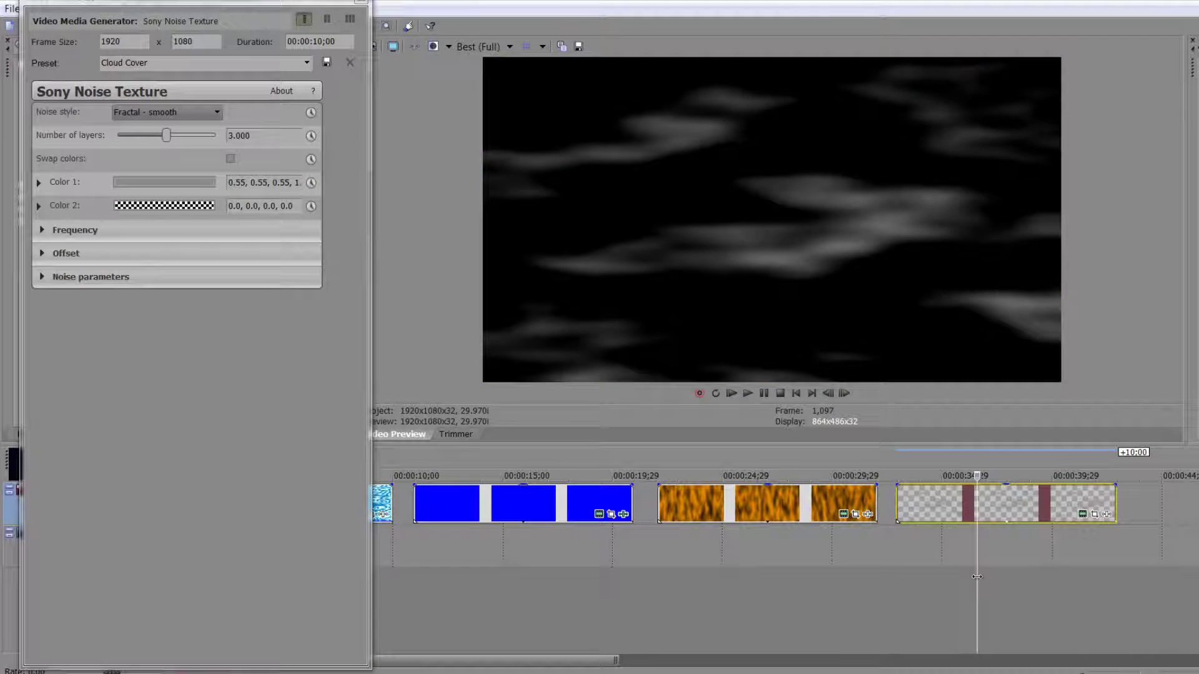
{"action": "left_click_drag", "start_coordinate": [978, 578], "coordinate": [1027, 580]}
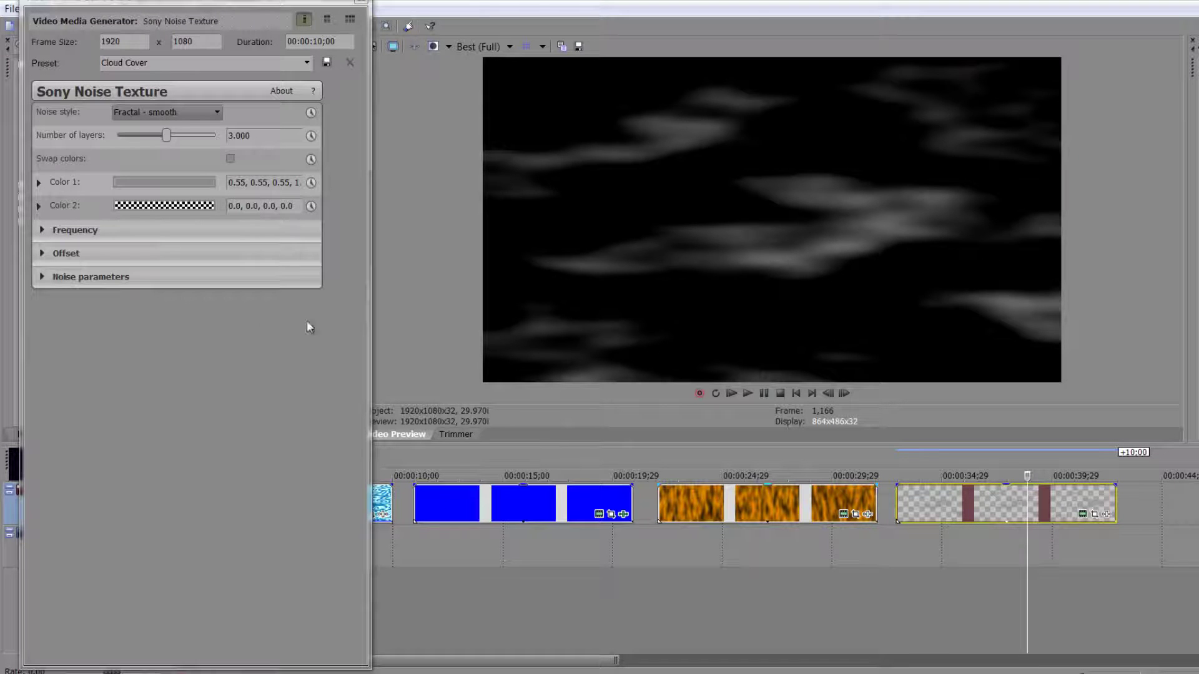
- Animate the cloud Progress, raising it at the clip's end at 00:00:10;00
{"action": "left_click", "coordinate": [42, 256]}
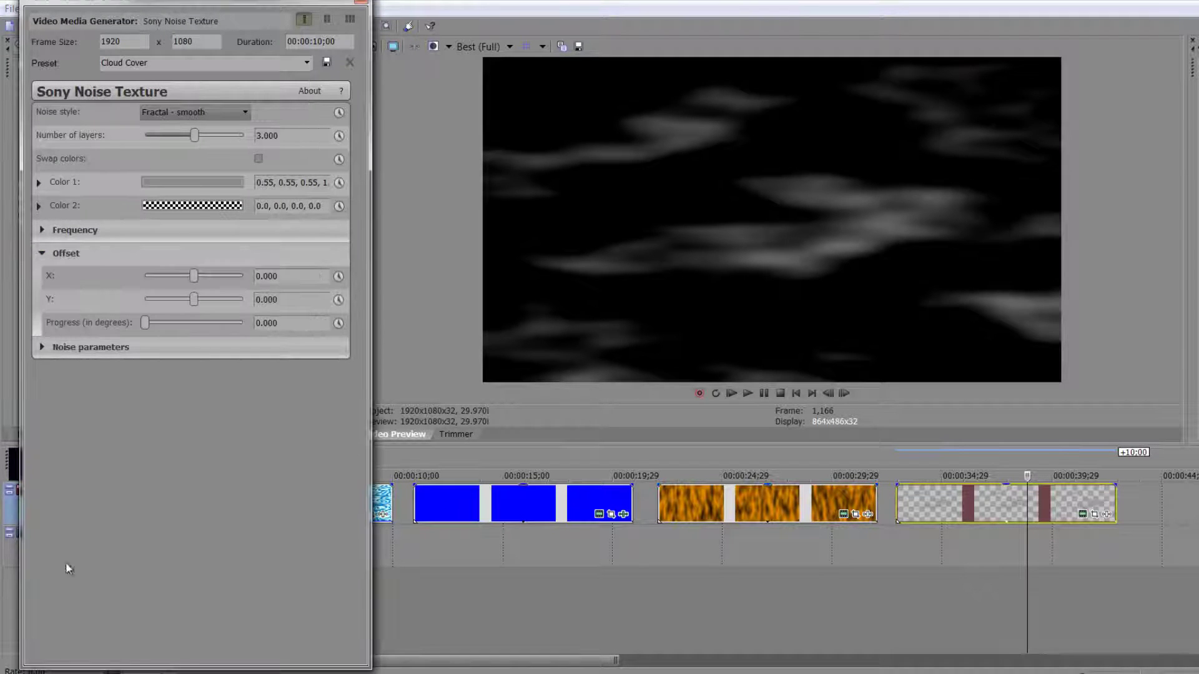
{"action": "left_click", "coordinate": [338, 323]}
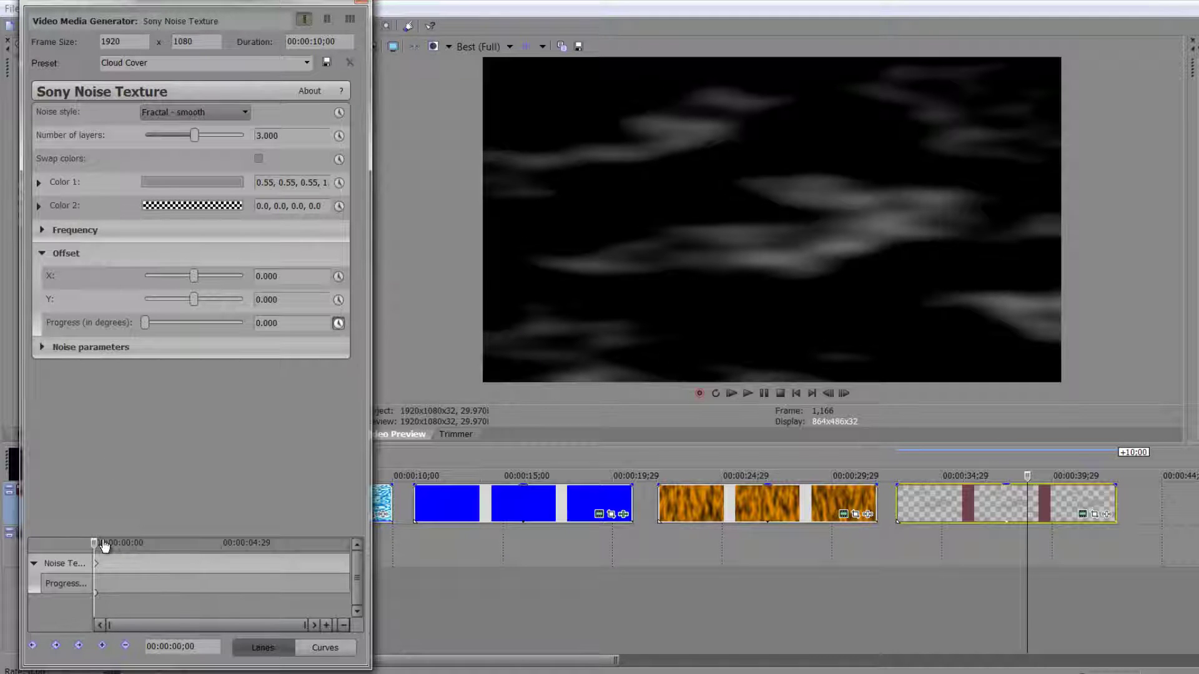
{"action": "left_click_drag", "start_coordinate": [93, 542], "coordinate": [91, 542]}
{"action": "left_click_drag", "start_coordinate": [181, 551], "coordinate": [394, 554]}
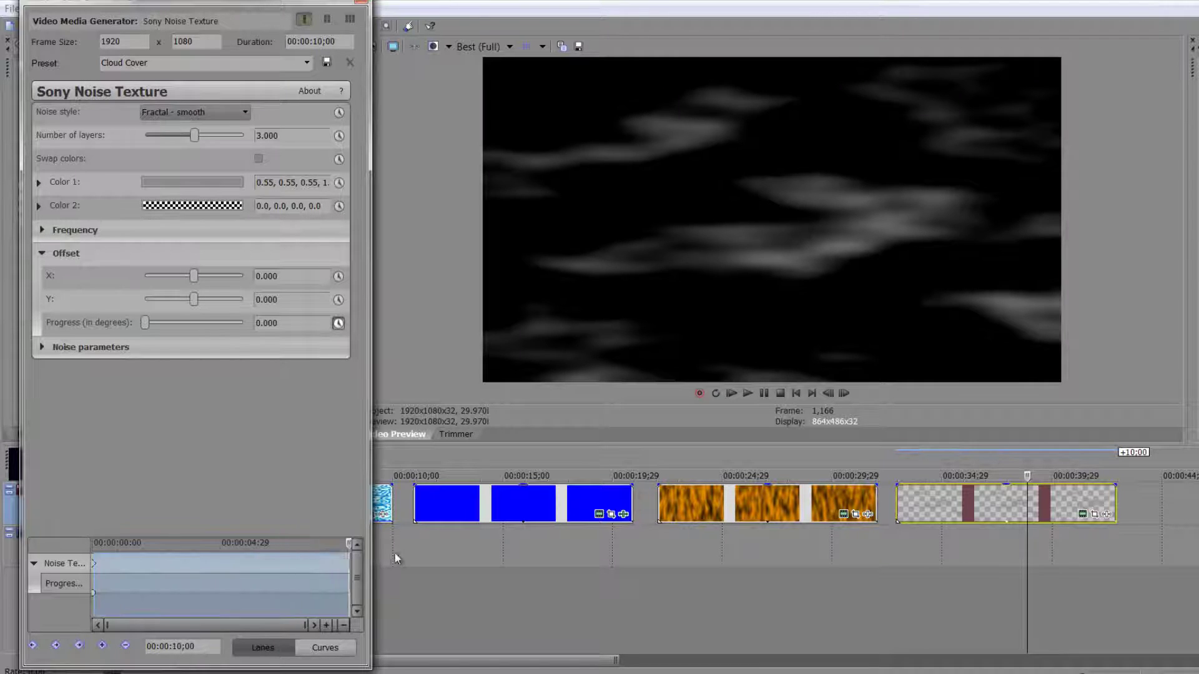
{"action": "left_click_drag", "start_coordinate": [146, 327], "coordinate": [179, 321]}
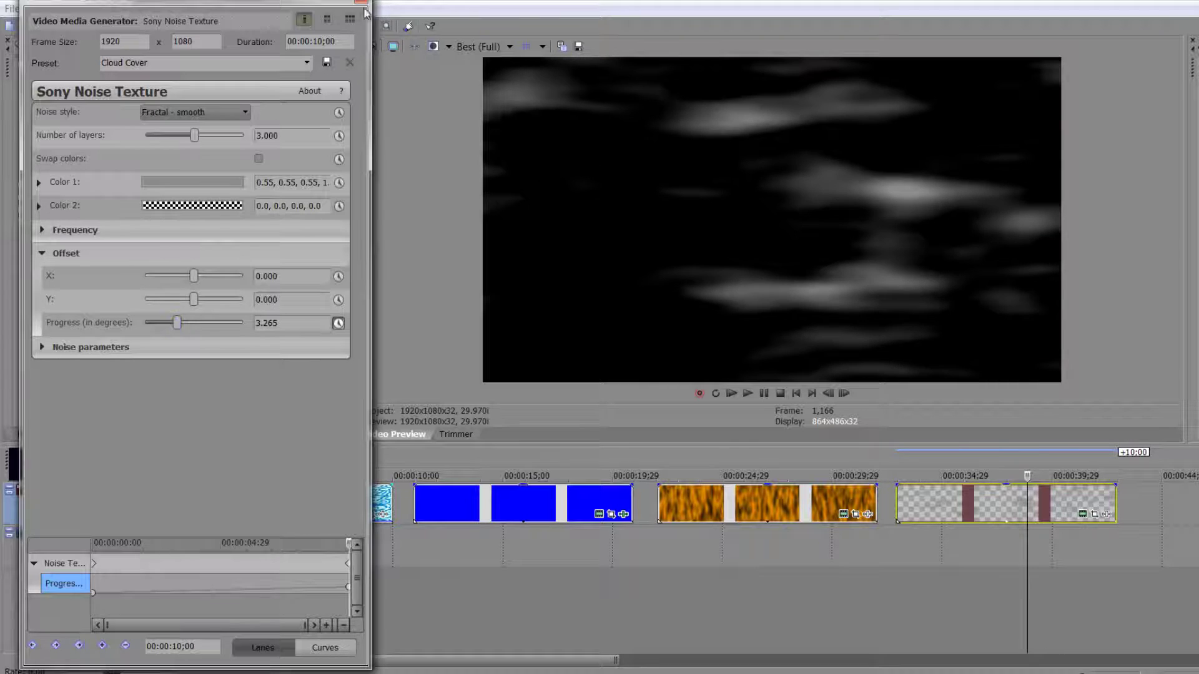
{"action": "left_click", "coordinate": [363, 5]}
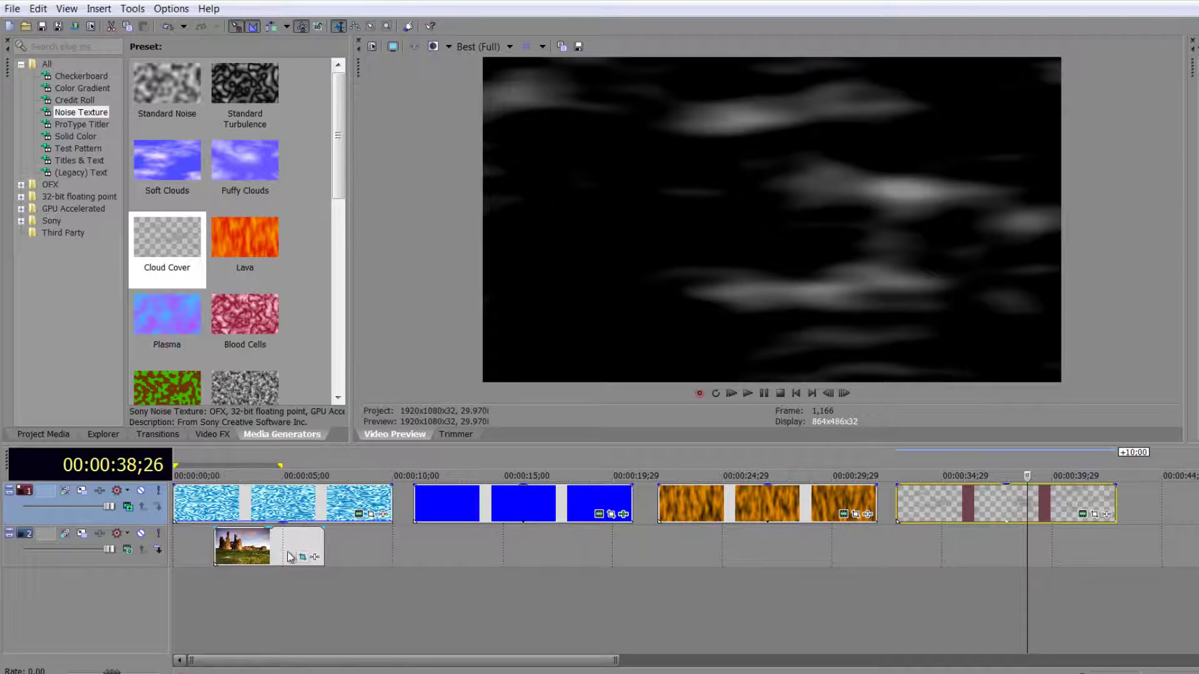
- Move the castle photo beneath the Cloud Cover clip and preview the clouds over it
{"action": "left_click", "coordinate": [259, 552]}
{"action": "left_click_drag", "start_coordinate": [982, 605], "coordinate": [898, 555]}
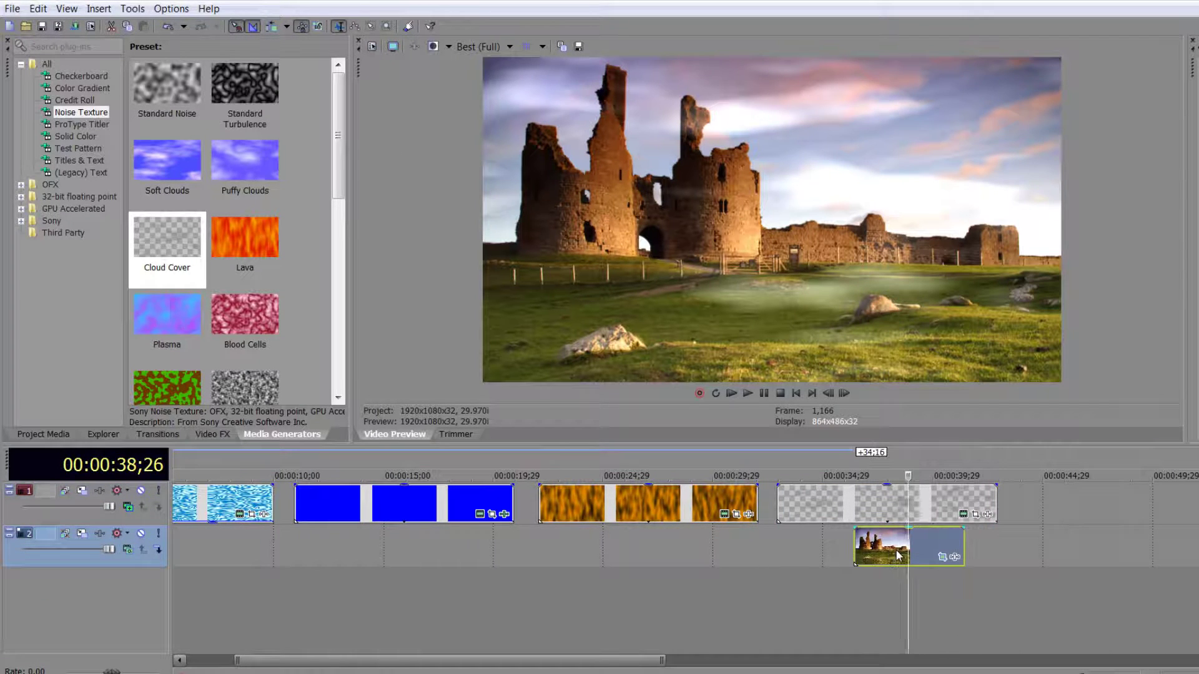
{"action": "left_click_drag", "start_coordinate": [911, 472], "coordinate": [858, 476]}
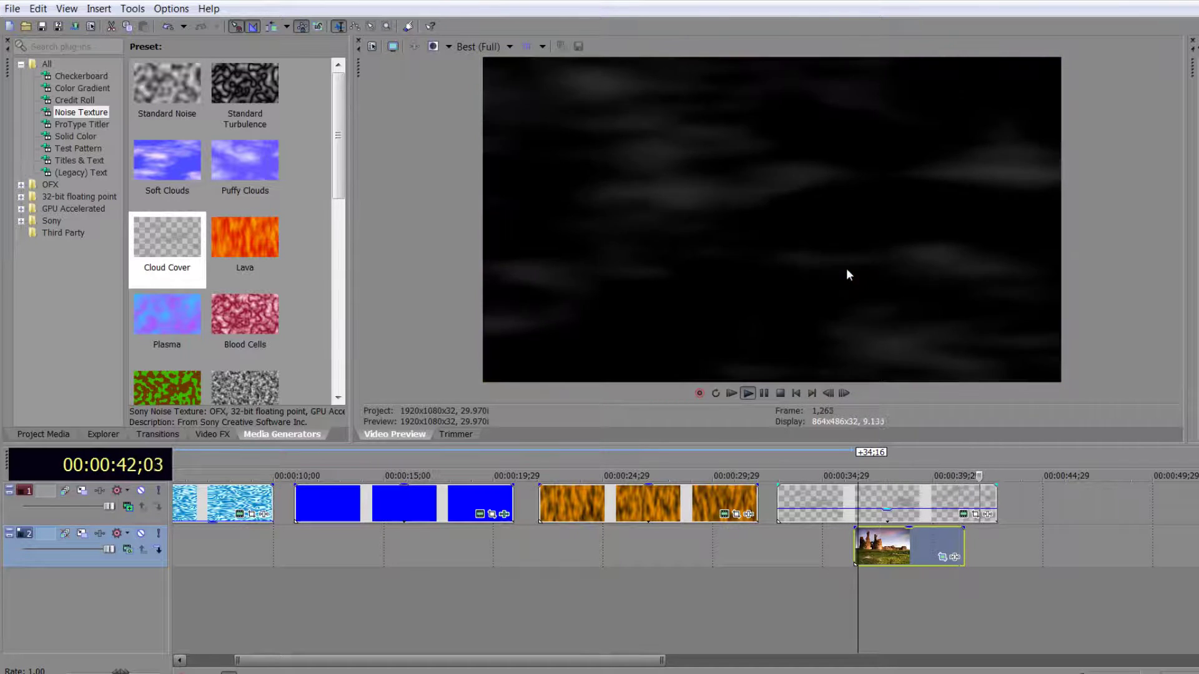
{"action": "key", "text": "space"}
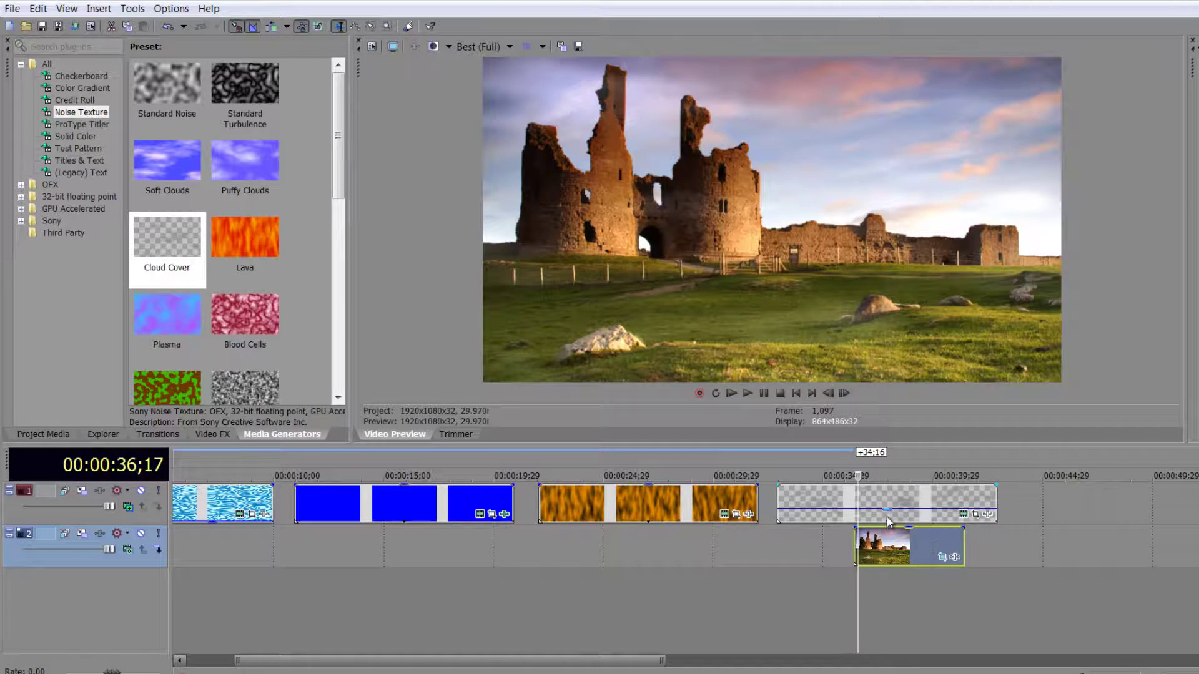
- Lower the cloud clip's opacity to about 13 % and preview the faint overlay
{"action": "left_click_drag", "start_coordinate": [888, 516], "coordinate": [892, 527]}
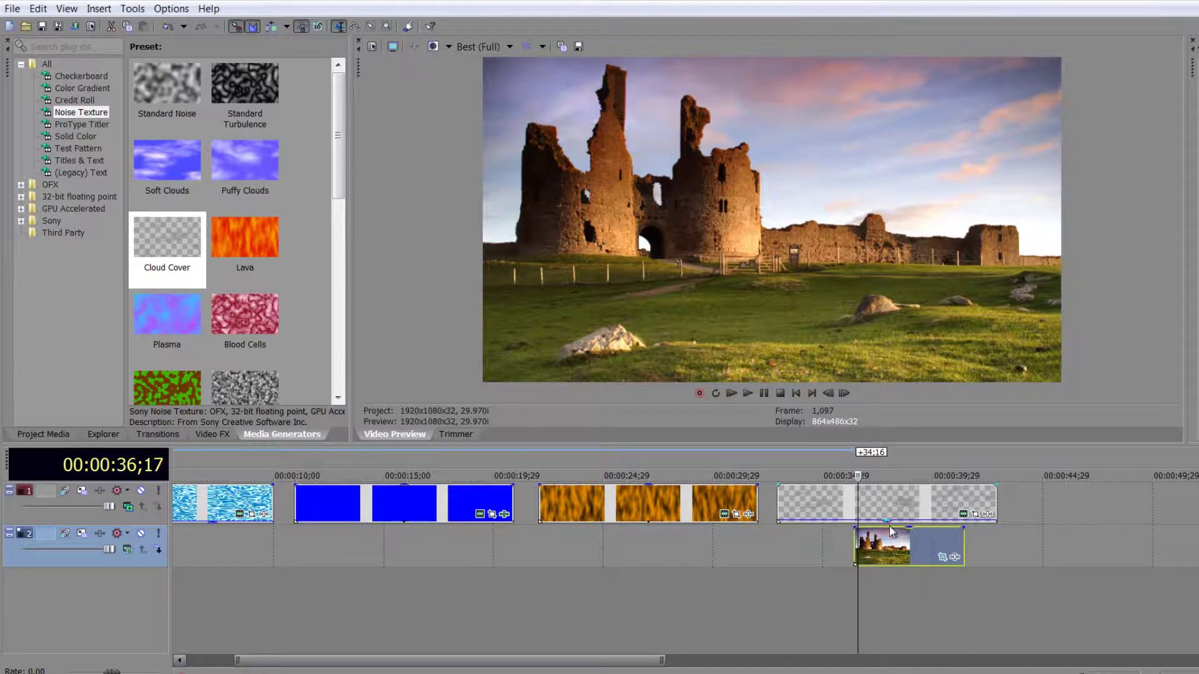
{"action": "key", "text": "space"}
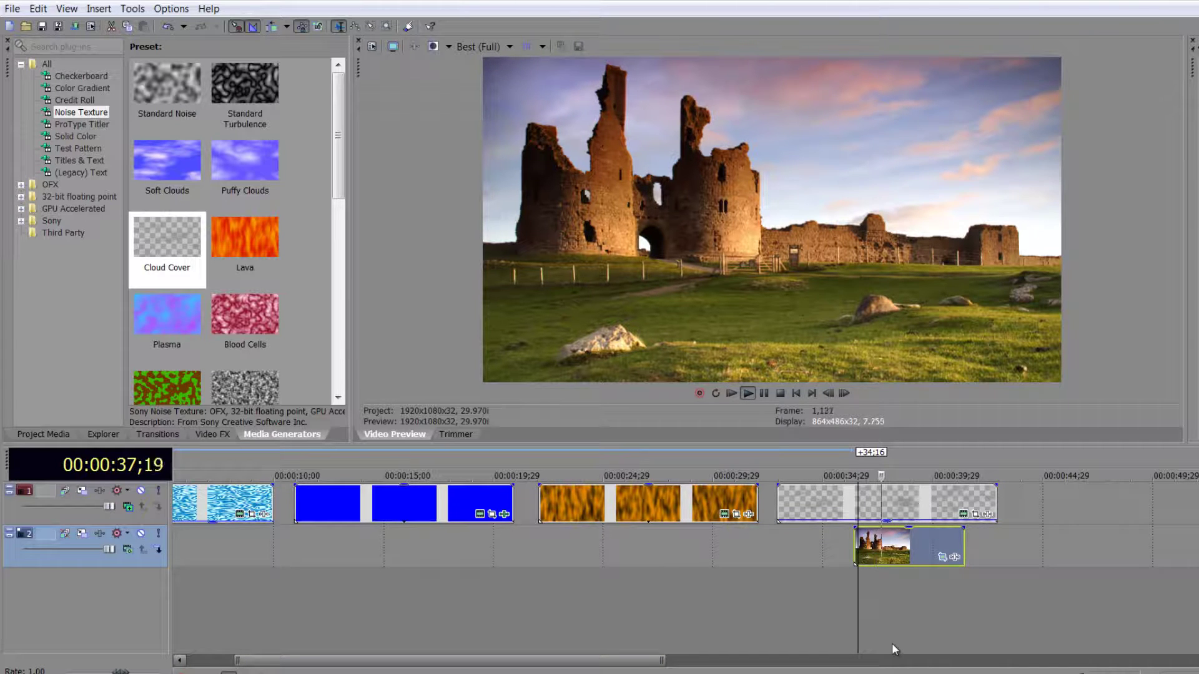
{"action": "key", "text": "space"}
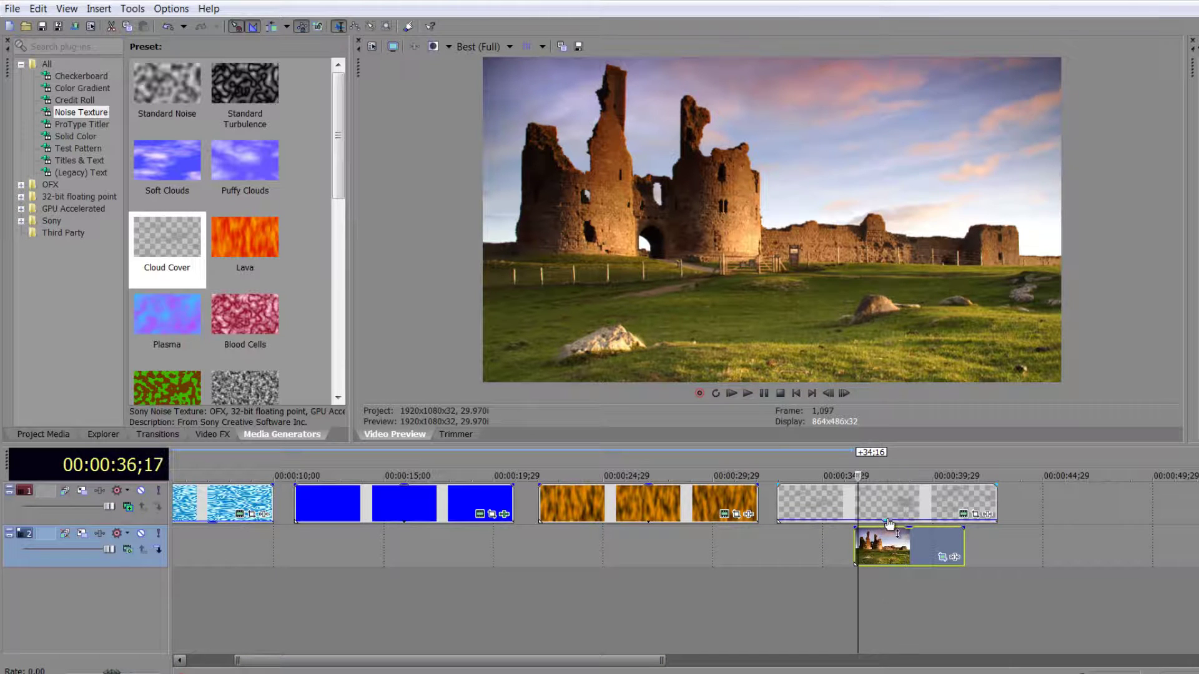
{"action": "left_click_drag", "start_coordinate": [889, 524], "coordinate": [889, 518]}
{"action": "key", "text": "space"}
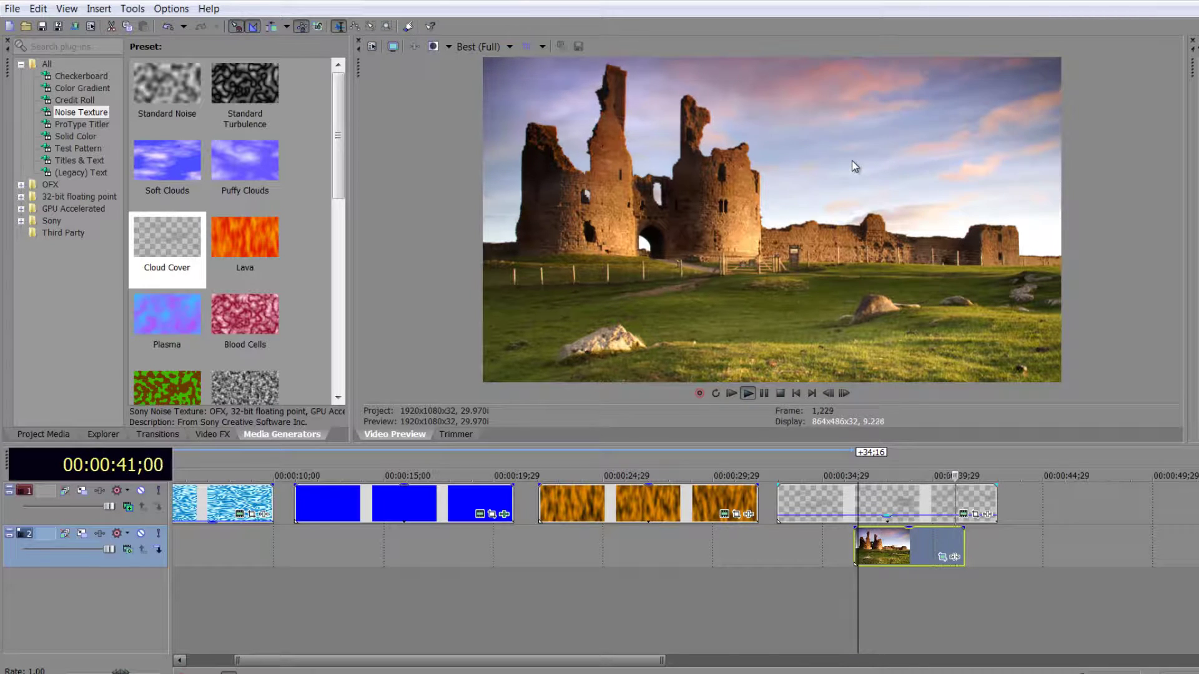
{"action": "key", "text": "space"}
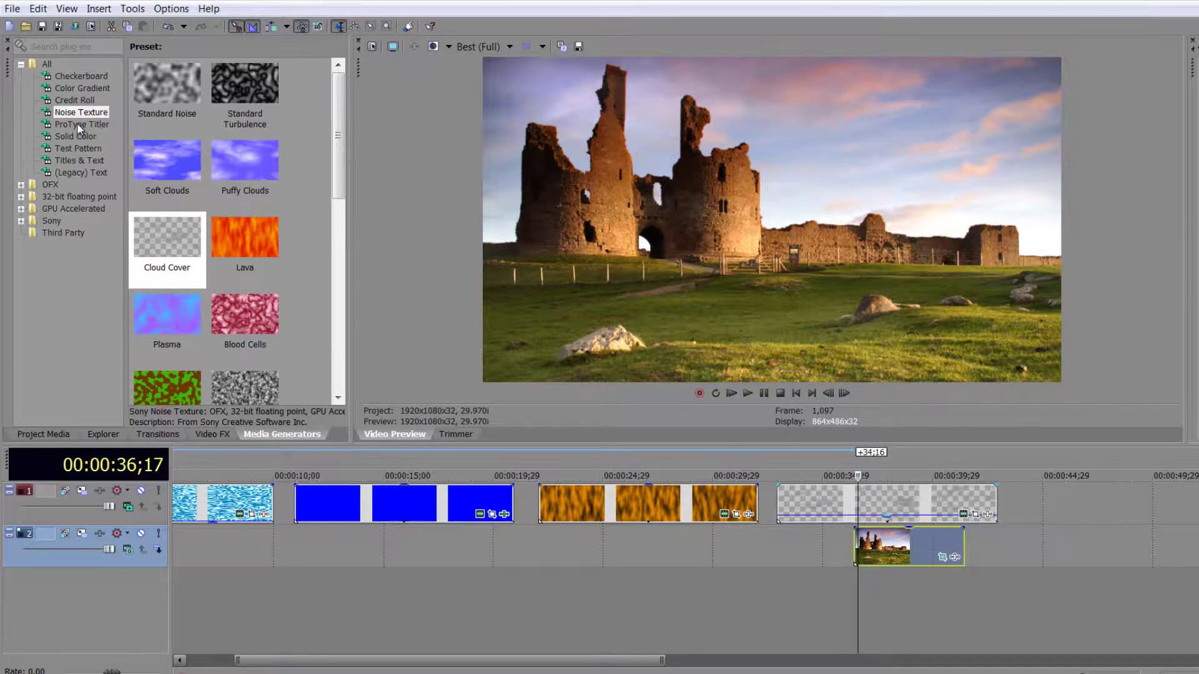
- Pick the Blood Cells preset and review the fire and water sections
{"action": "left_click", "coordinate": [272, 316]}
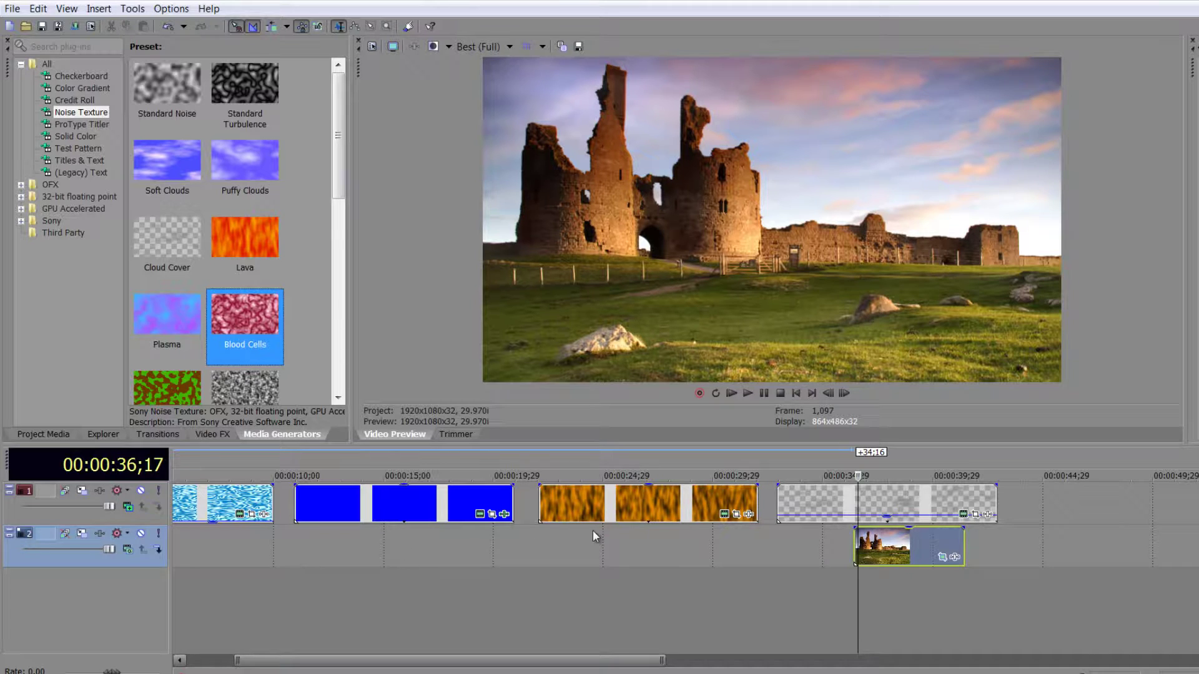
{"action": "left_click", "coordinate": [654, 535]}
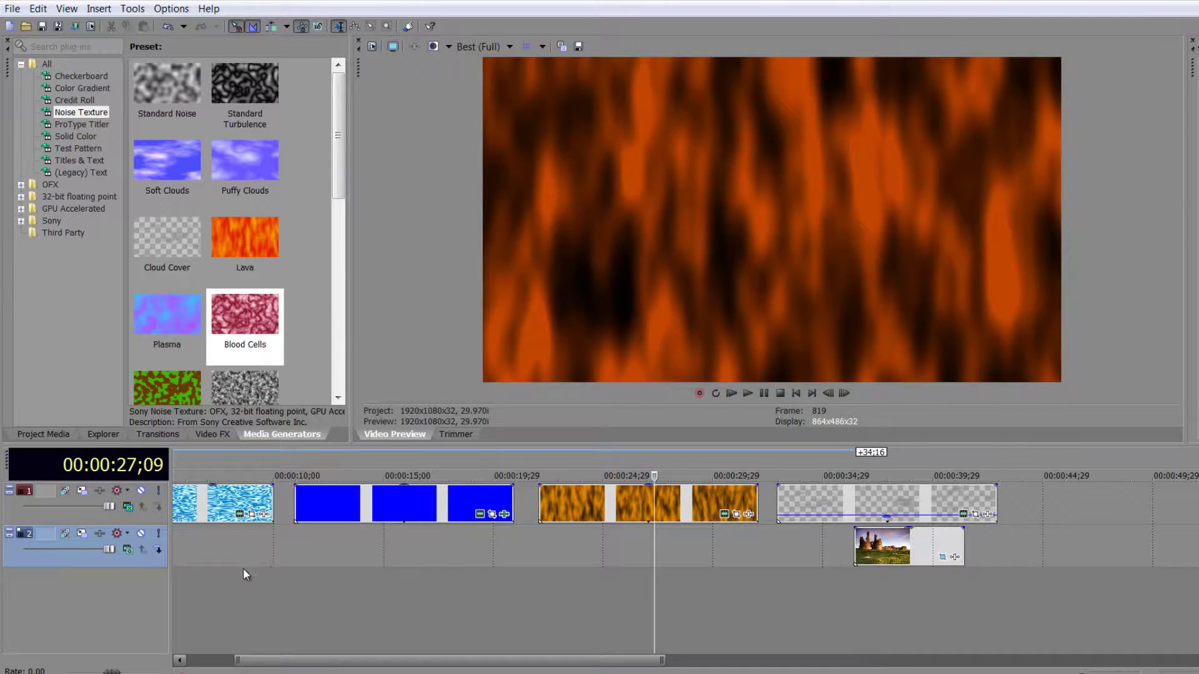
{"action": "left_click", "coordinate": [219, 547]}
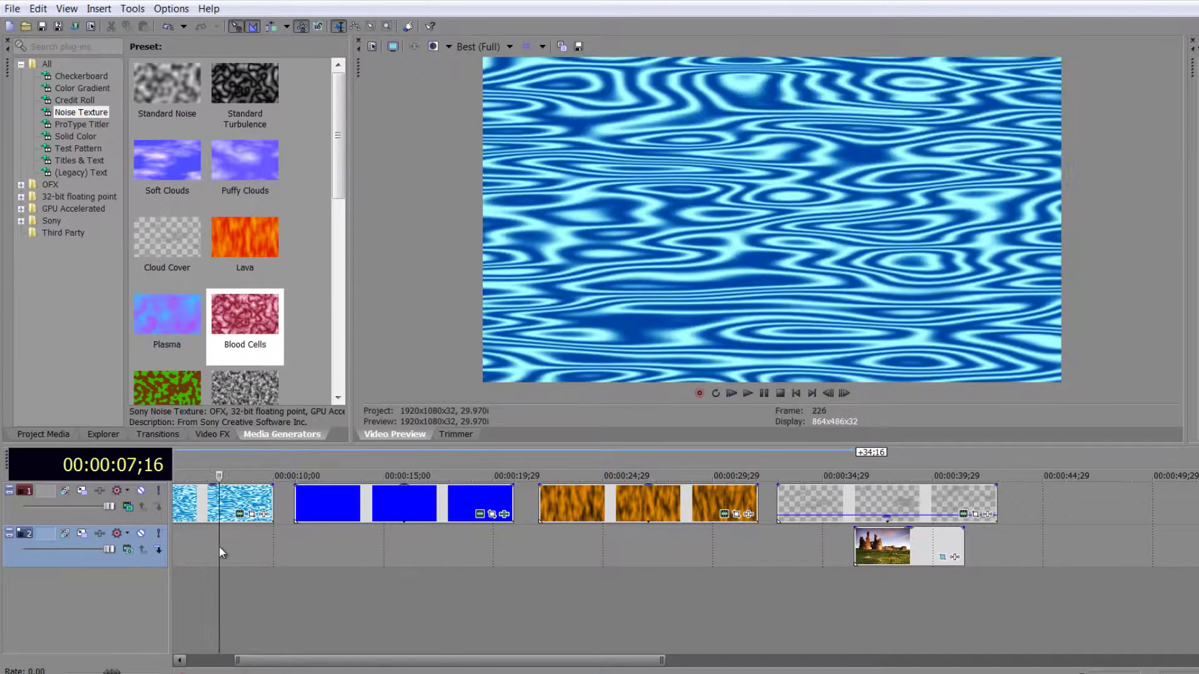
- Set track 1's compositing mode to Source Alpha and check the fire and cloud sections
{"action": "left_click", "coordinate": [127, 506]}
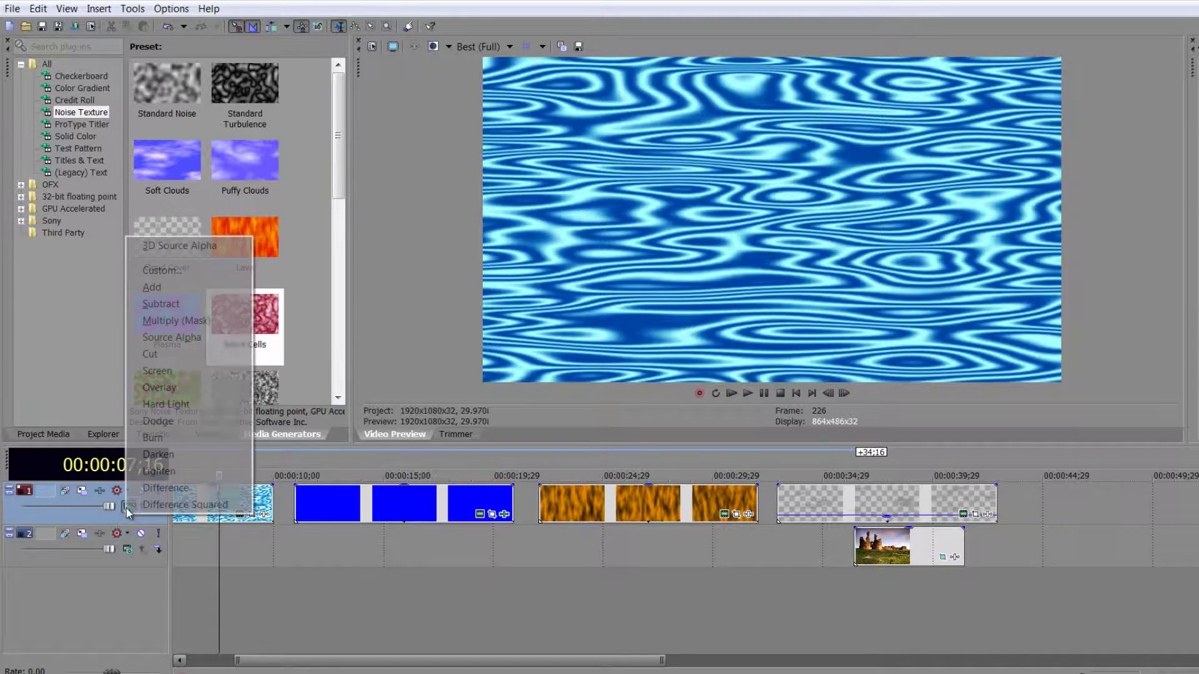
{"action": "left_click", "coordinate": [168, 339]}
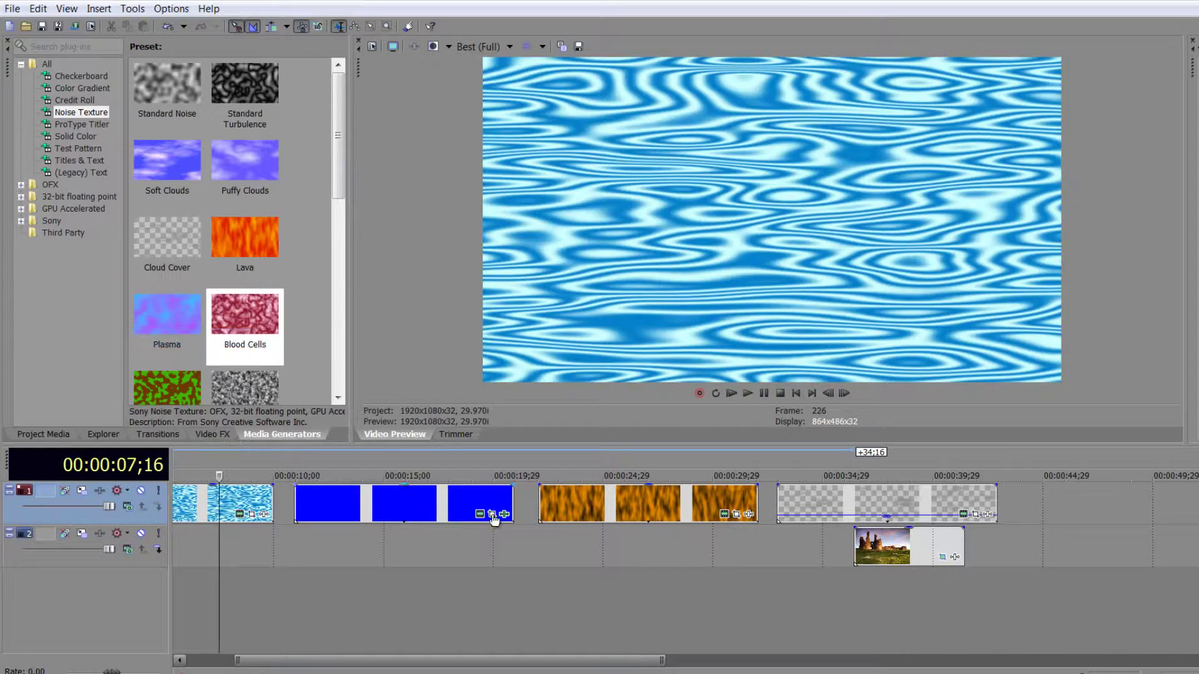
{"action": "left_click", "coordinate": [675, 545]}
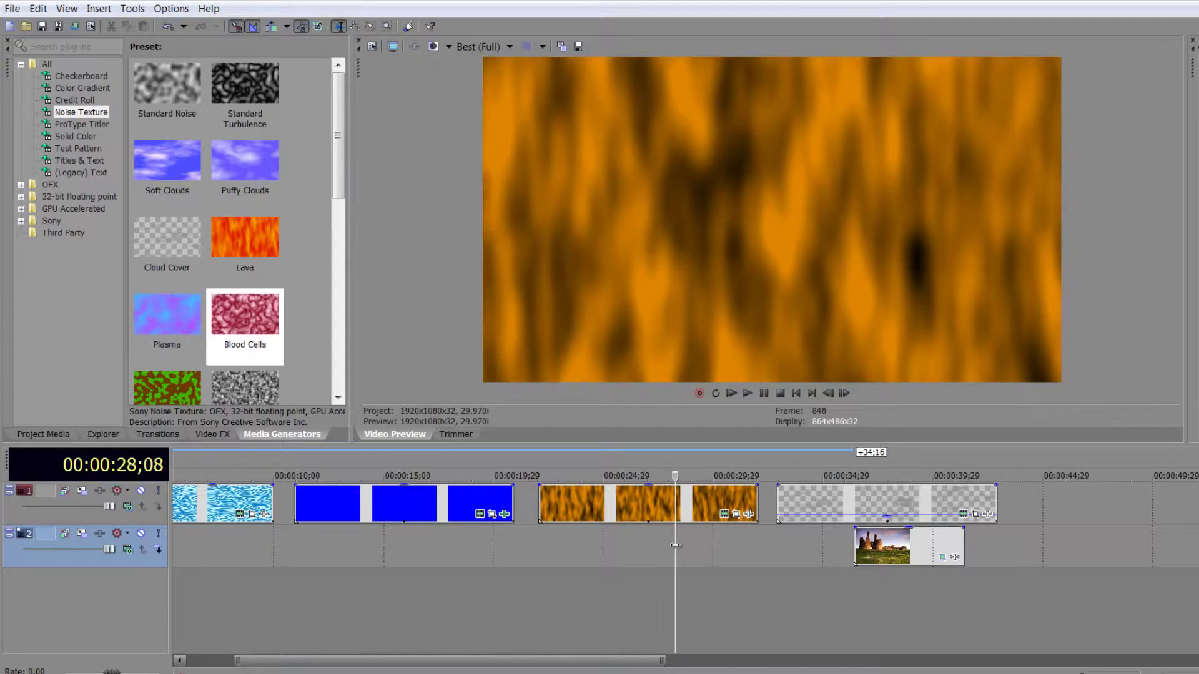
{"action": "left_click", "coordinate": [924, 578]}
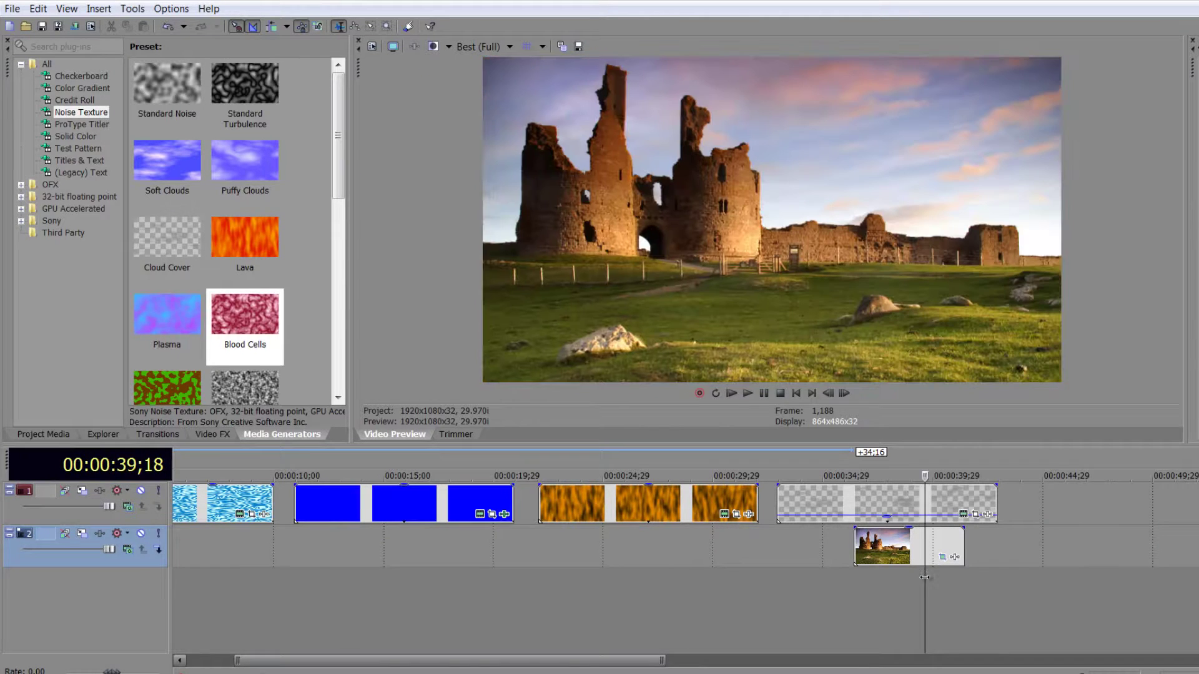